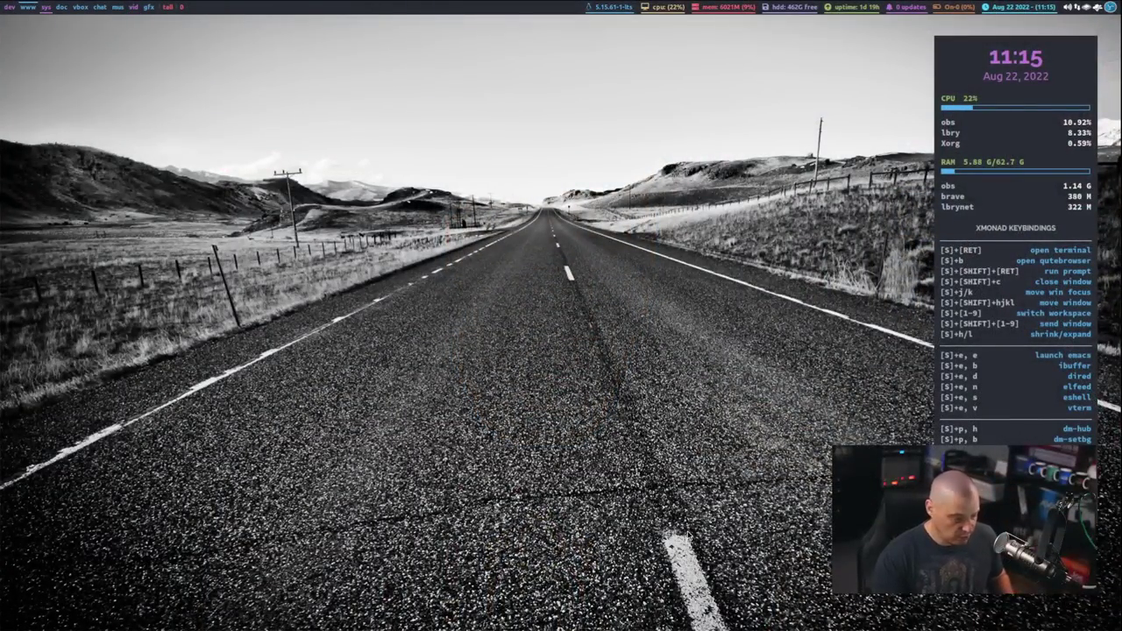
Open a new Alacritty terminal and change into the wallpapers folder.
{"action": "key", "text": "super+Return"}
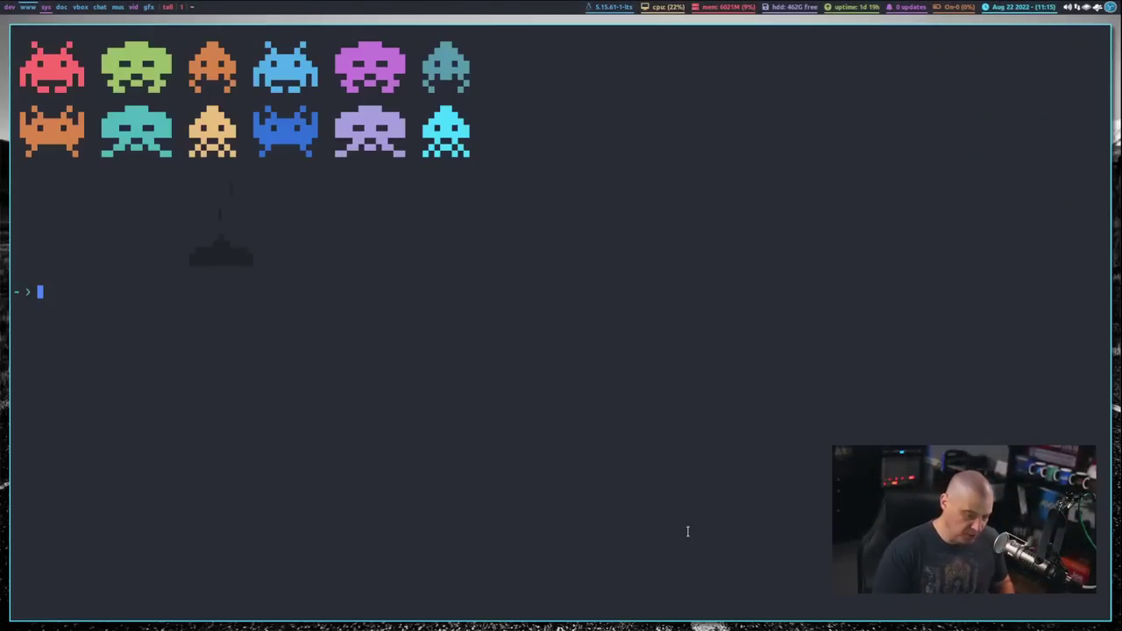
{"action": "type", "text": "cd wall"}
{"action": "key", "text": "Tab"}
{"action": "key", "text": "Return"}
Open 0001.jpg in feh beside the terminal, then close both windows.
{"action": "type", "text": "feh"}
{"action": "key", "text": "Right"}
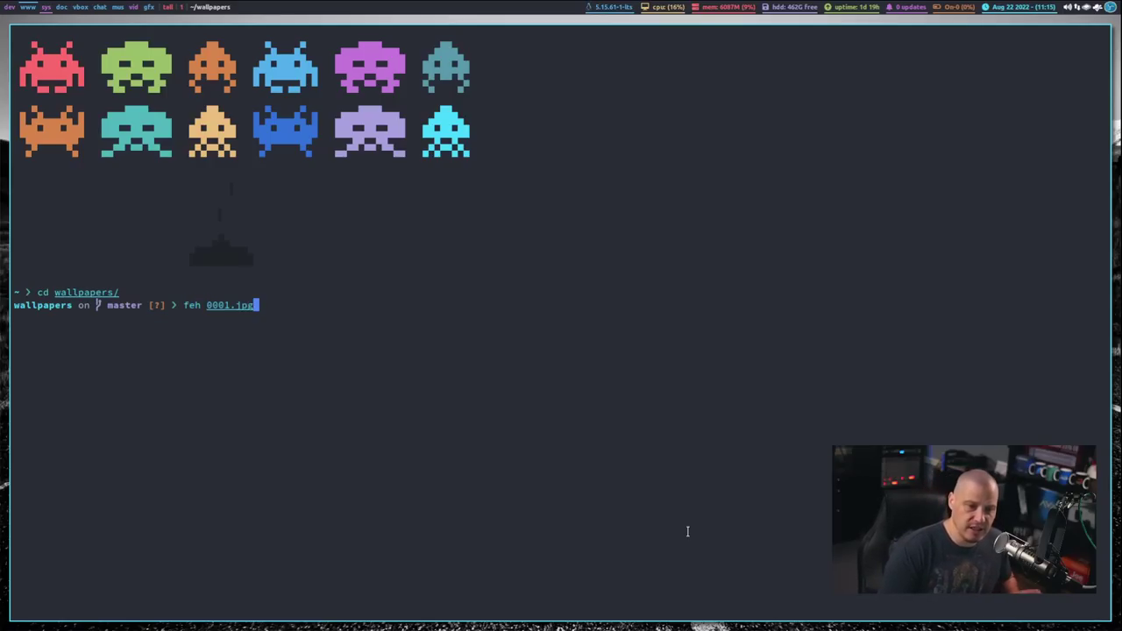
{"action": "key", "text": "Return"}
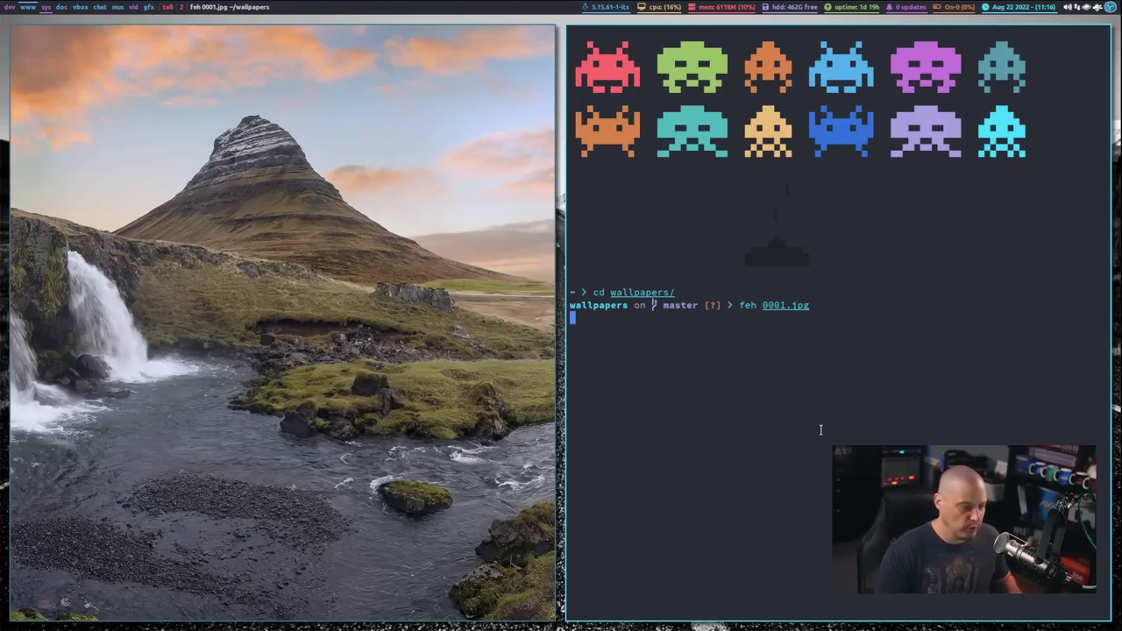
{"action": "key", "text": "super+1"}
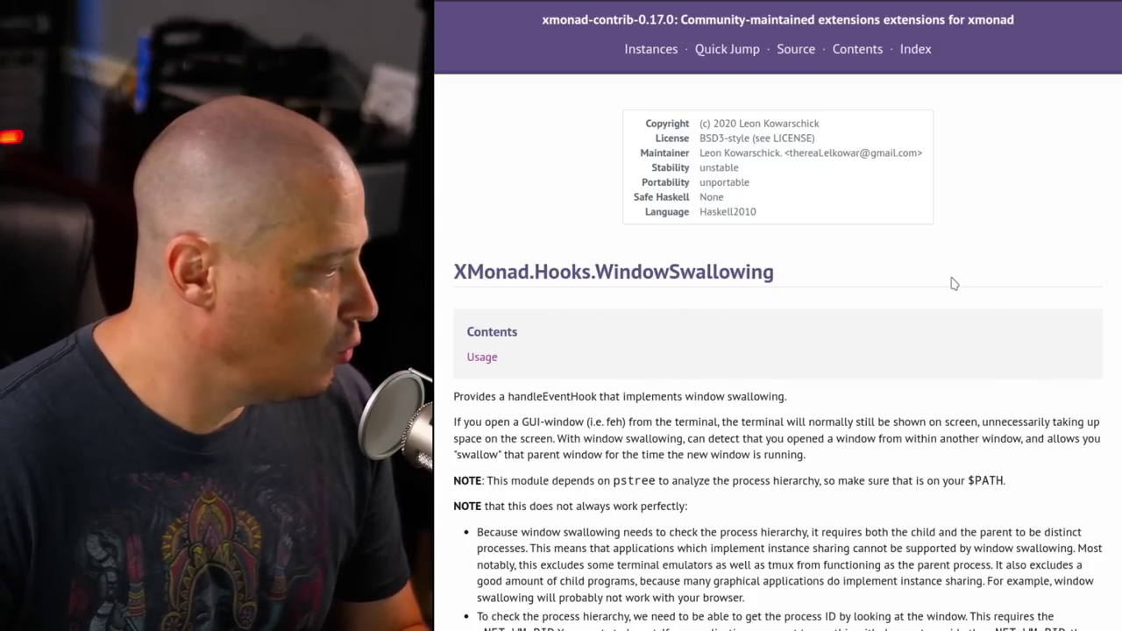
Scroll to the Usage example and highlight the myHandleEventHook line.
{"action": "scroll", "coordinate": [953, 283], "scroll_direction": "down", "scroll_amount": 7}
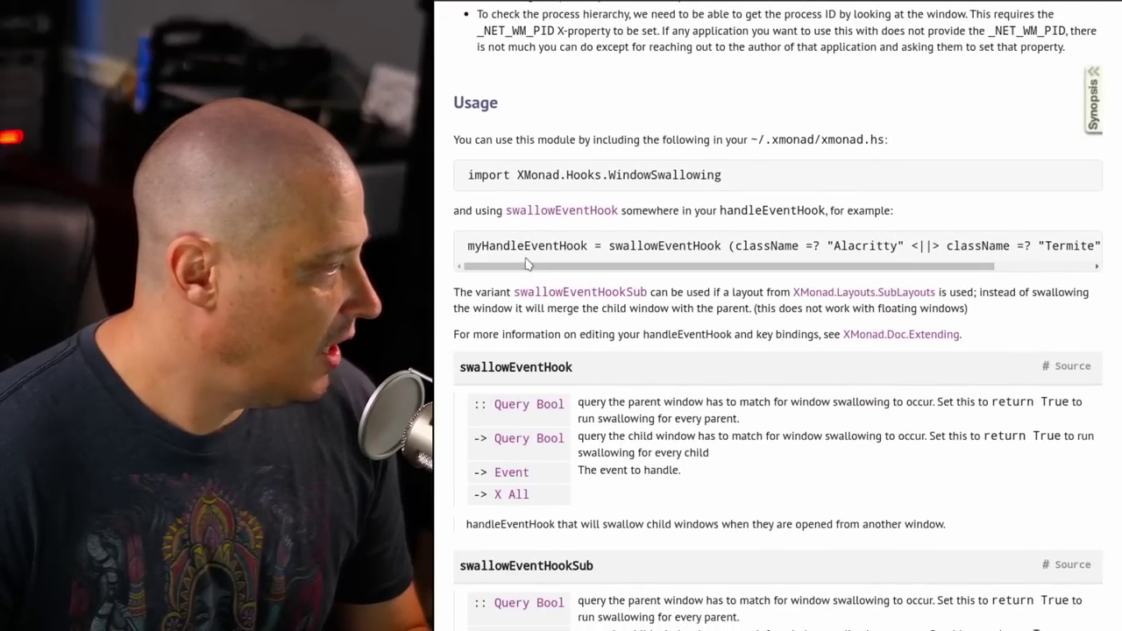
{"action": "left_click_drag", "start_coordinate": [467, 246], "coordinate": [587, 247]}
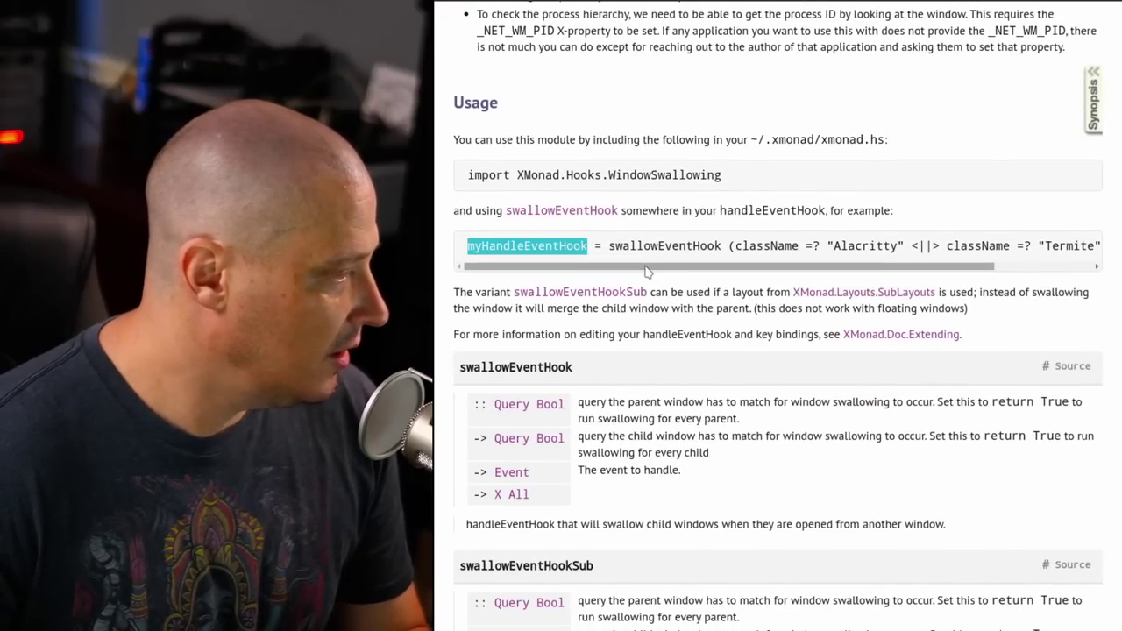
{"action": "left_click_drag", "start_coordinate": [653, 267], "coordinate": [695, 266]}
{"action": "left_click_drag", "start_coordinate": [558, 247], "coordinate": [730, 272]}
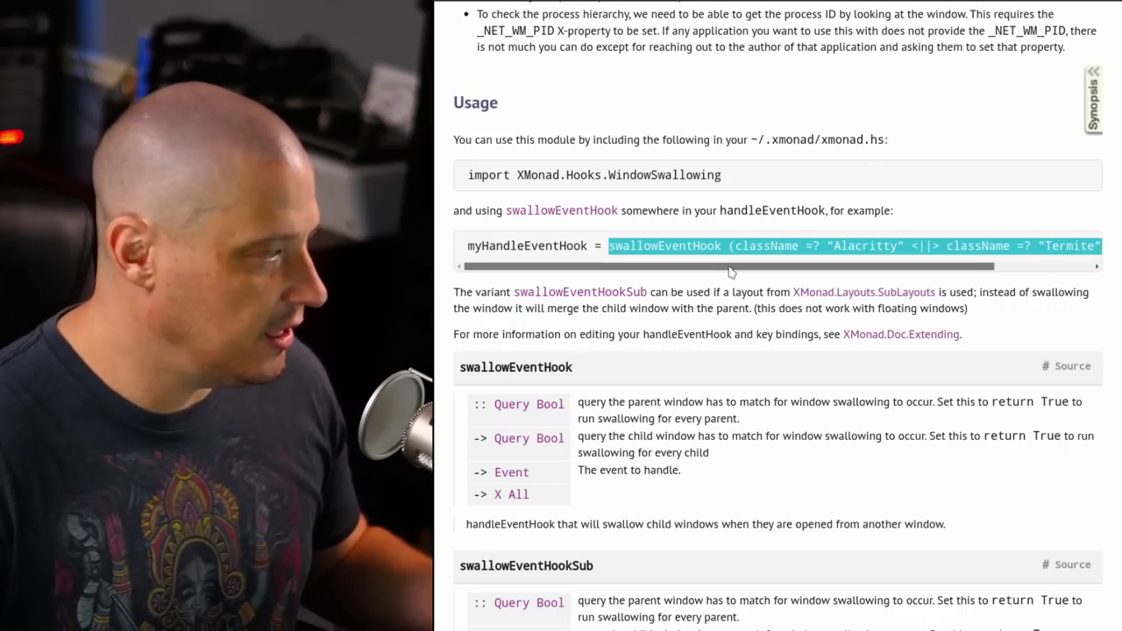
Highlight swallowEventHook, the parent className conditions and the child condition in the example.
{"action": "left_click", "coordinate": [683, 246]}
{"action": "double_click", "coordinate": [659, 246]}
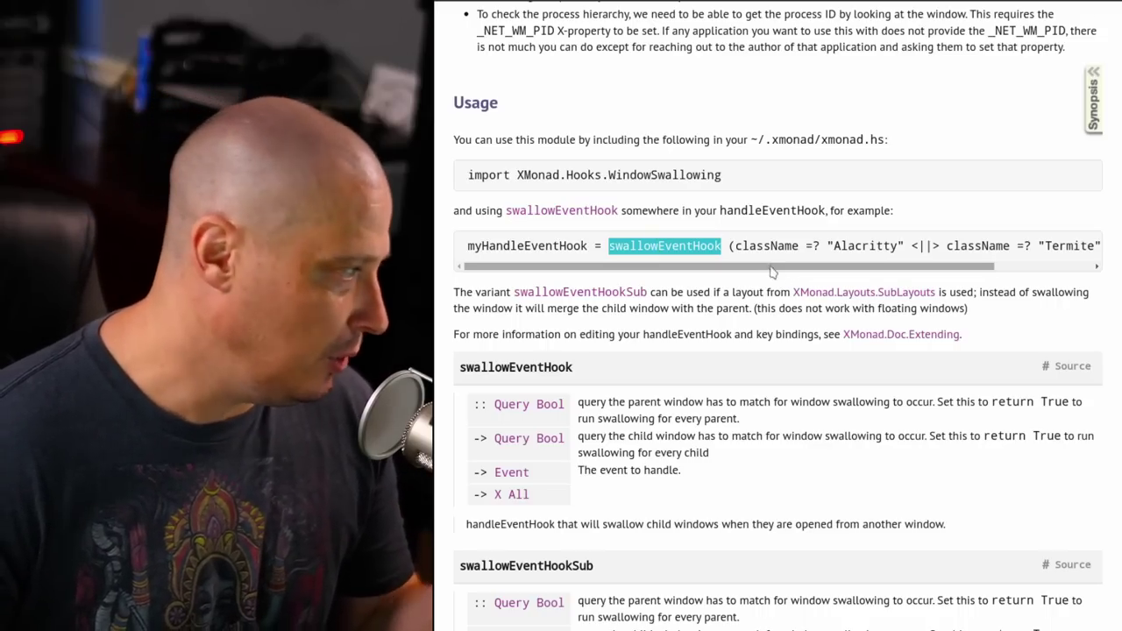
{"action": "left_click_drag", "start_coordinate": [728, 246], "coordinate": [991, 248]}
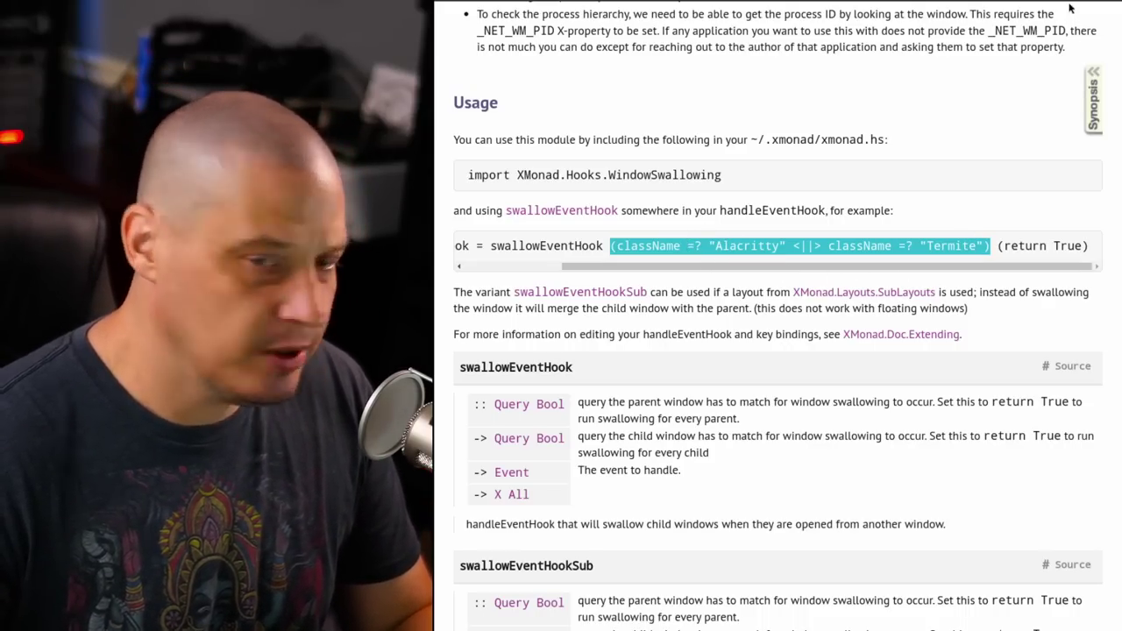
{"action": "left_click_drag", "start_coordinate": [996, 246], "coordinate": [1090, 247]}
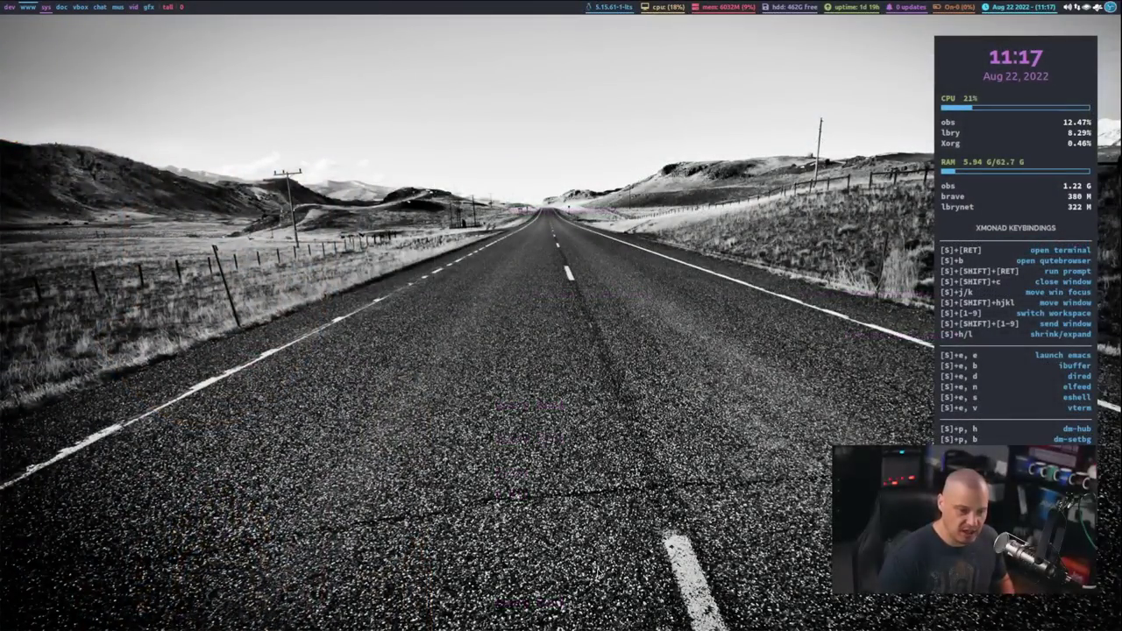
In README.org, remove the leading comment from the XMonad.Hooks.WindowSwallowing import on line 80.
{"action": "key", "text": "super+2"}
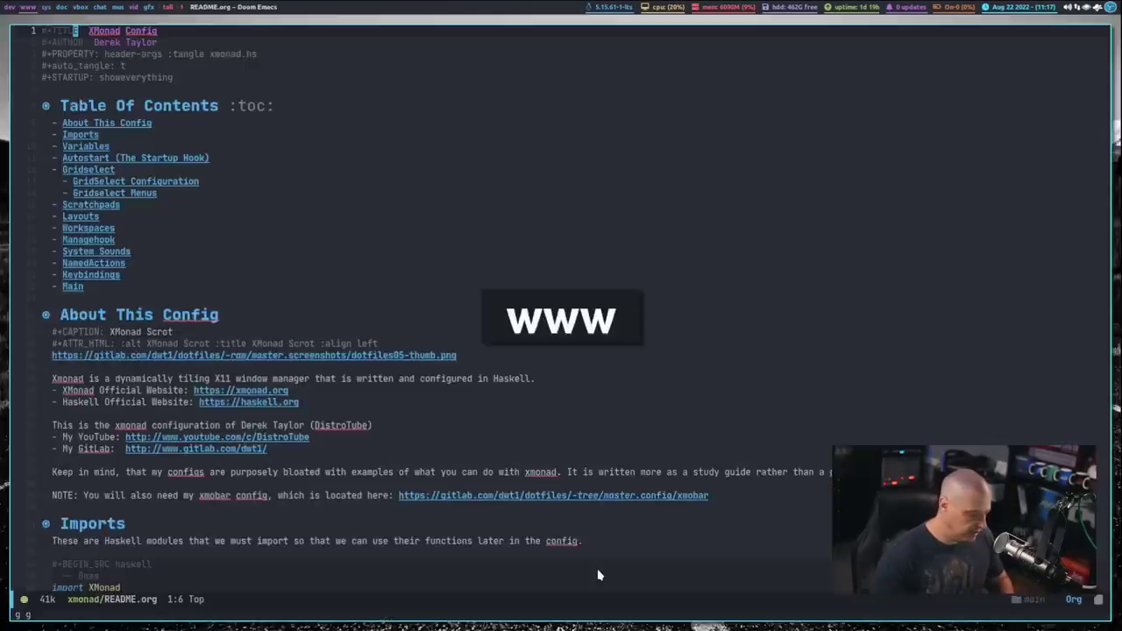
{"action": "key", "text": "ctrl+equal"}
{"action": "key", "text": "ctrl+equal"}
{"action": "key", "text": "ctrl+equal"}
{"action": "key", "text": "ctrl+equal"}
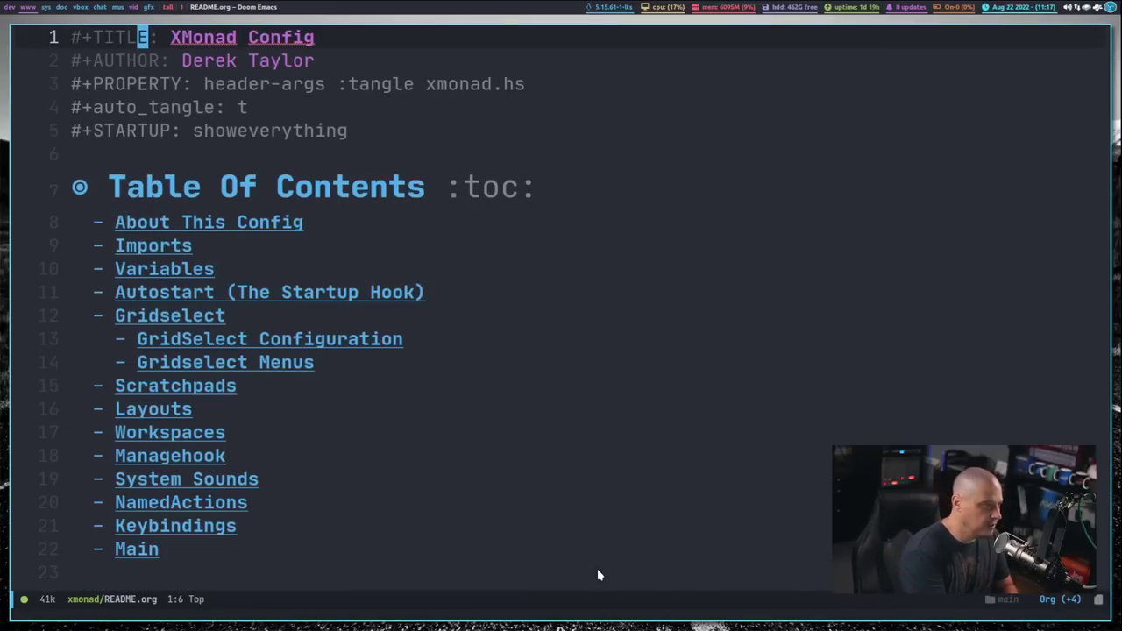
{"action": "scroll", "coordinate": [151, 383], "scroll_direction": "down", "scroll_amount": 7}
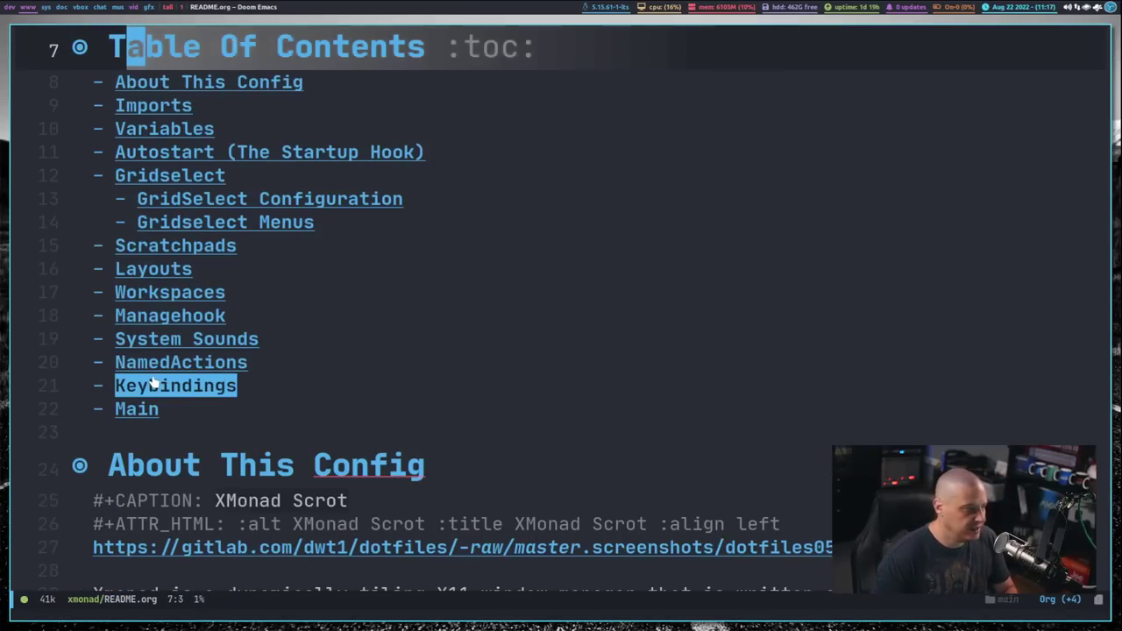
{"action": "scroll", "coordinate": [151, 377], "scroll_direction": "down", "scroll_amount": 15}
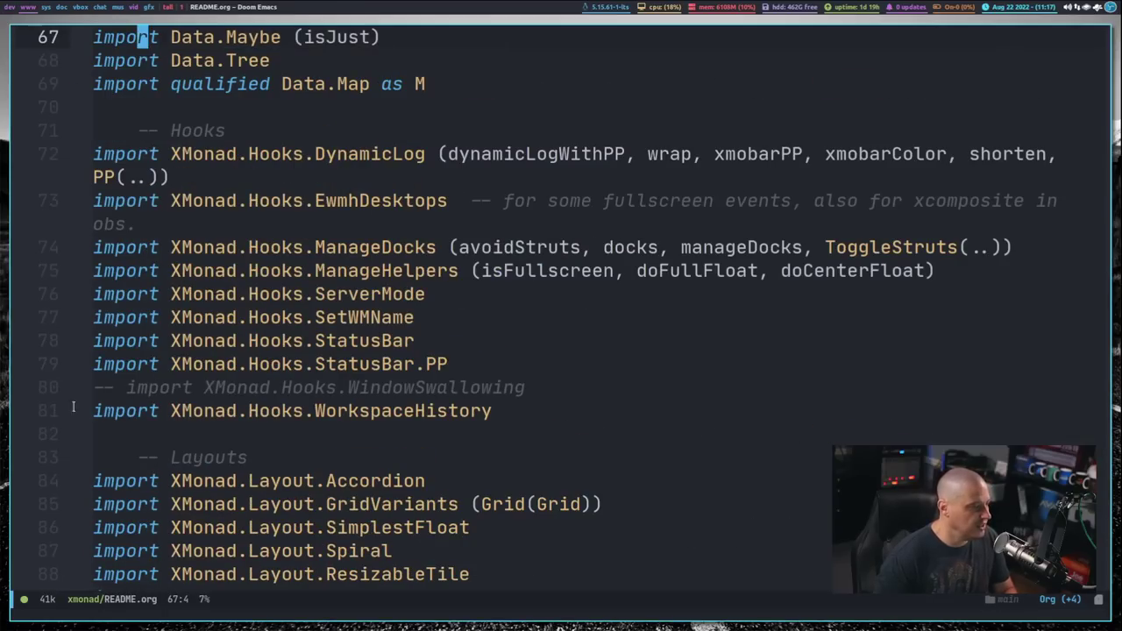
{"action": "left_click", "coordinate": [130, 388]}
{"action": "key", "text": "i"}
{"action": "key", "text": "BackSpace"}
{"action": "key", "text": "BackSpace"}
{"action": "key", "text": "BackSpace"}
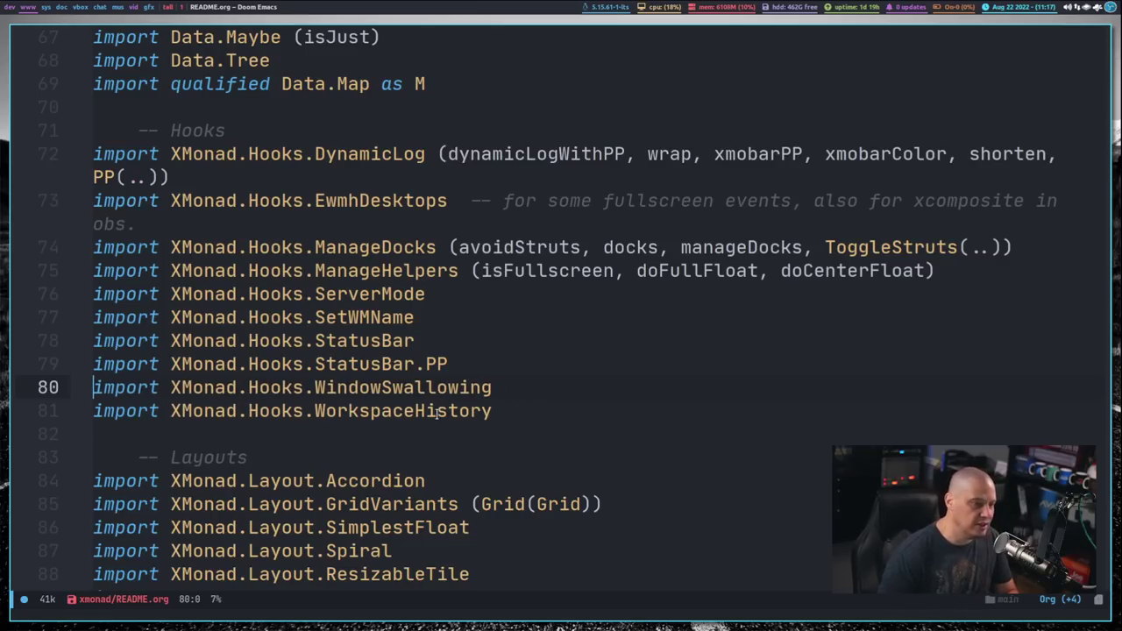
{"action": "key", "text": "Escape"}
Uncomment the handleEventHook line 841 in the main block of README.org.
{"action": "key", "text": "G"}
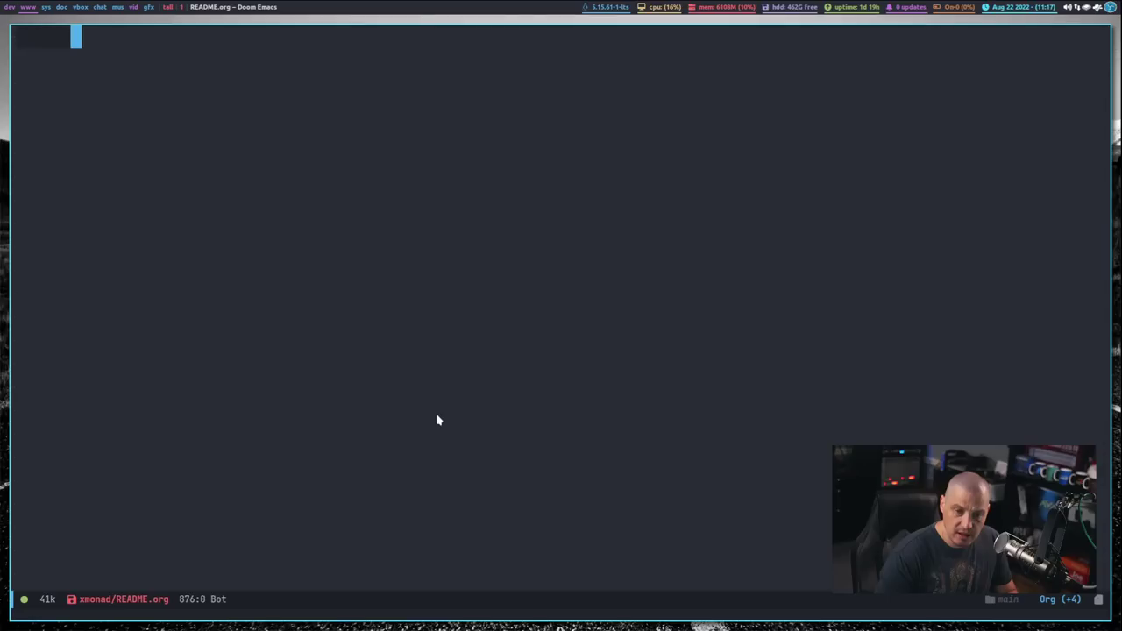
{"action": "scroll", "coordinate": [448, 413], "scroll_direction": "up", "scroll_amount": 6}
{"action": "scroll", "coordinate": [490, 420], "scroll_direction": "up", "scroll_amount": 8}
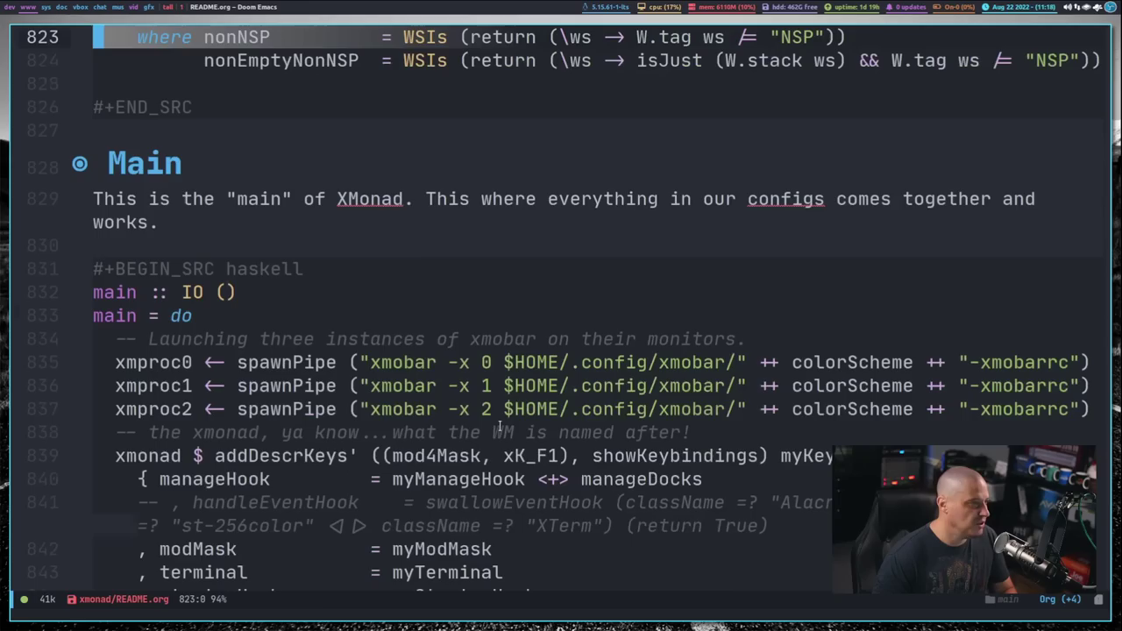
{"action": "scroll", "coordinate": [359, 315], "scroll_direction": "down", "scroll_amount": 2}
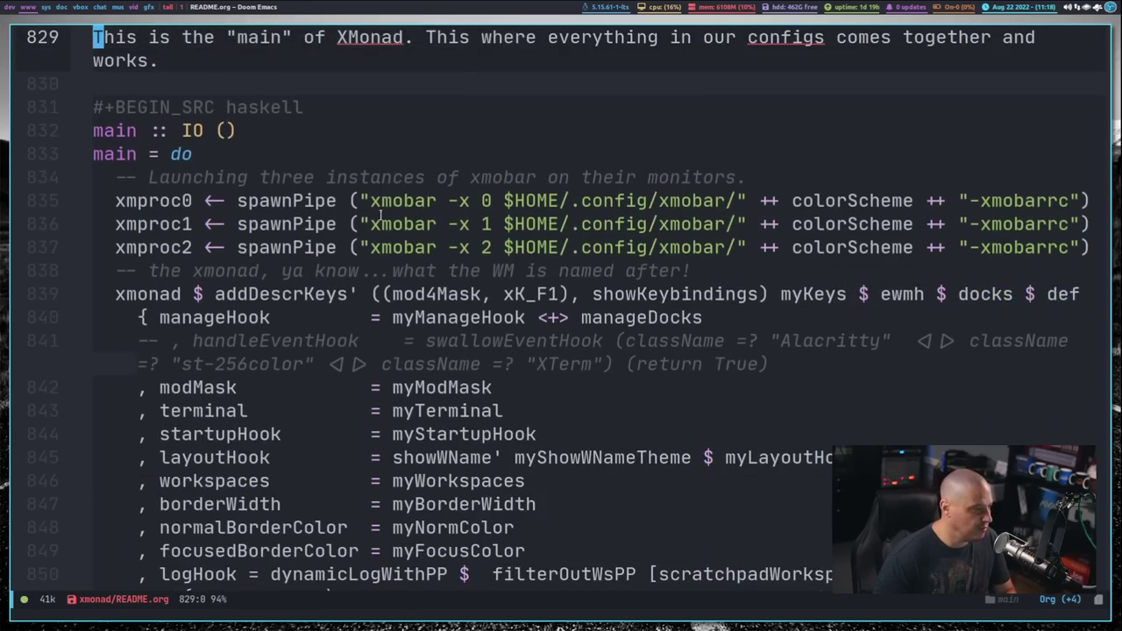
{"action": "scroll", "coordinate": [397, 224], "scroll_direction": "down", "scroll_amount": 1}
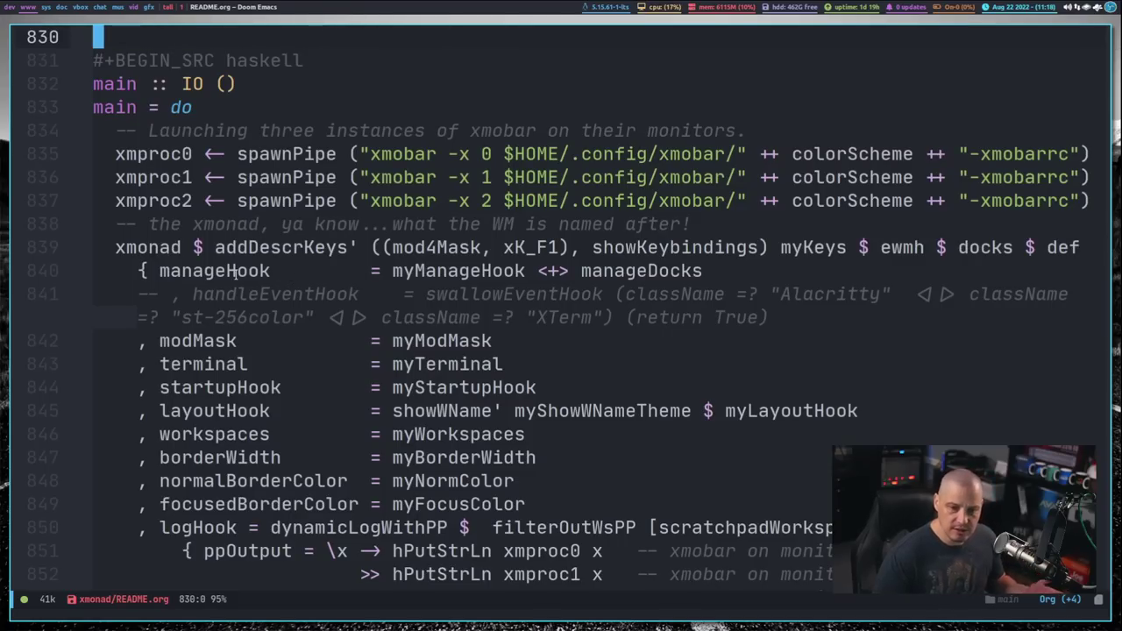
{"action": "left_click", "coordinate": [174, 298]}
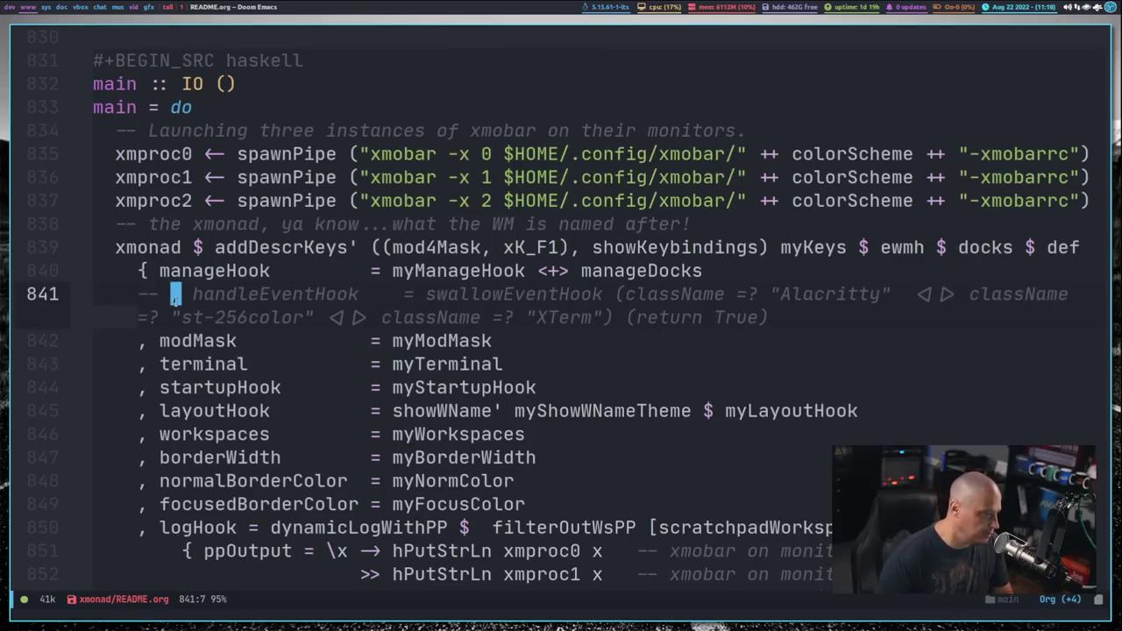
{"action": "key", "text": "i"}
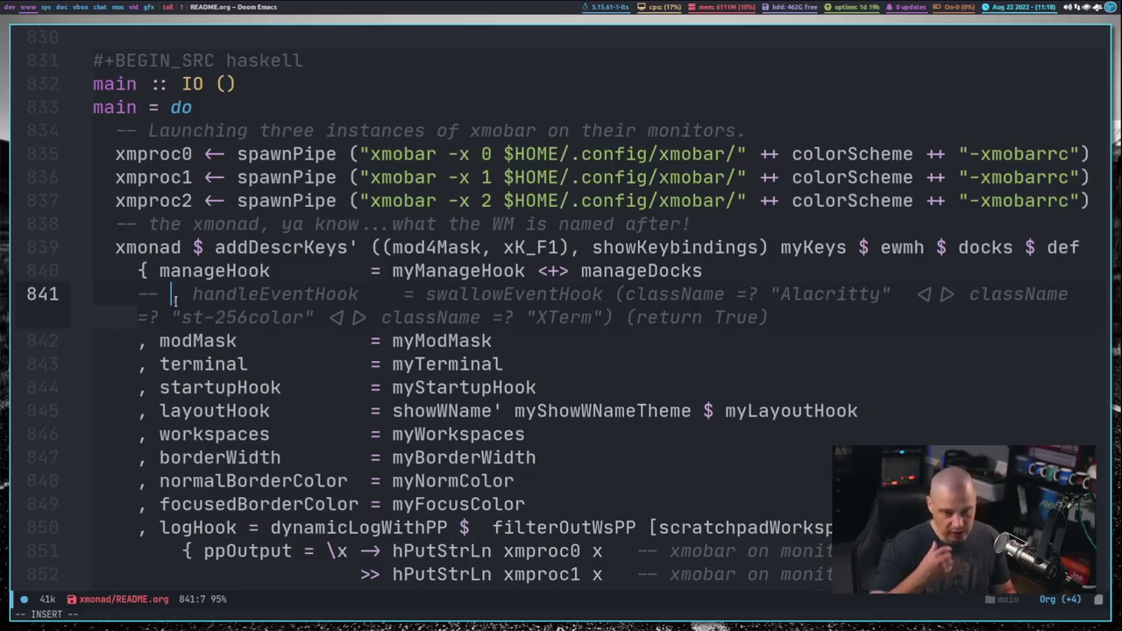
{"action": "key", "text": "BackSpace"}
{"action": "key", "text": "BackSpace"}
{"action": "key", "text": "BackSpace"}
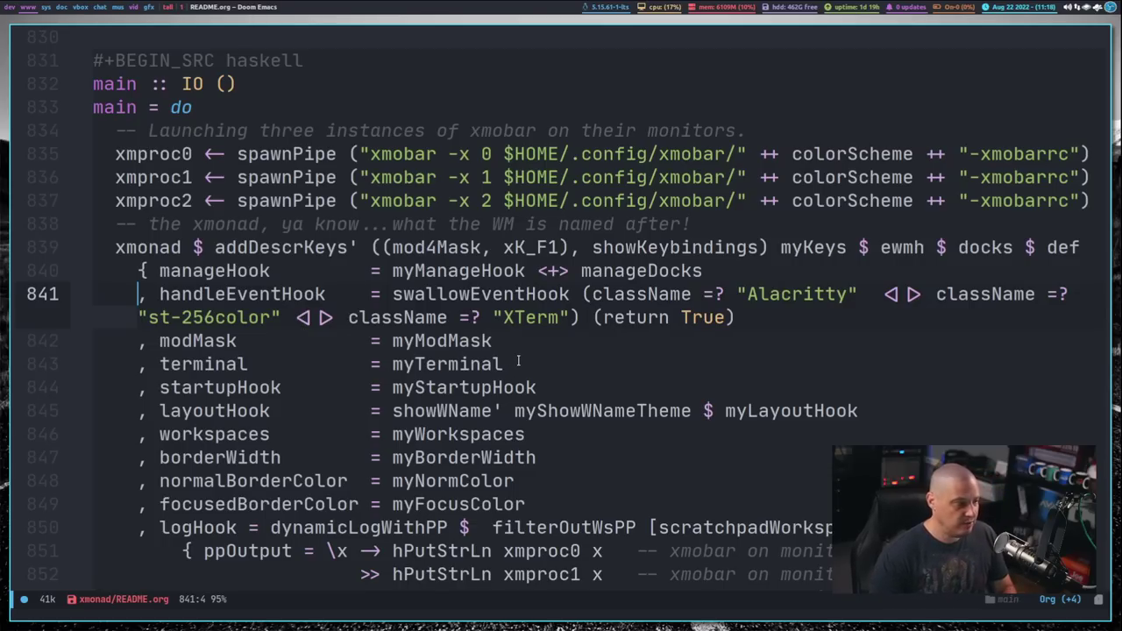
Toggle line wrapping off and back on to check the long hook line.
{"action": "key", "text": "space"}
{"action": "key", "text": "t"}
{"action": "key", "text": "w"}
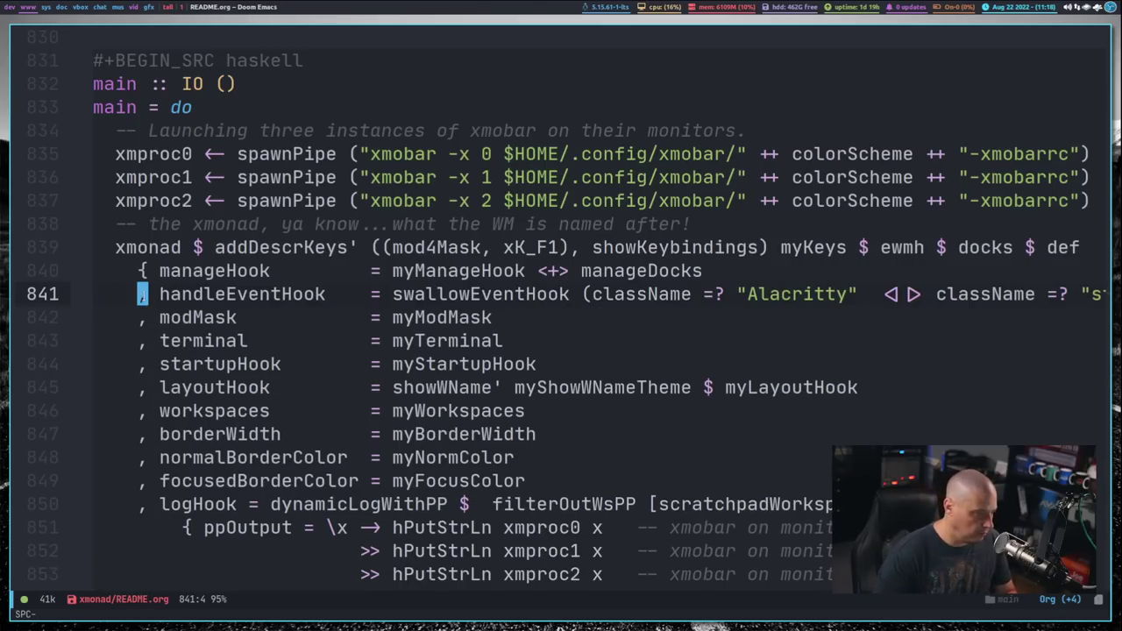
{"action": "key", "text": "w"}
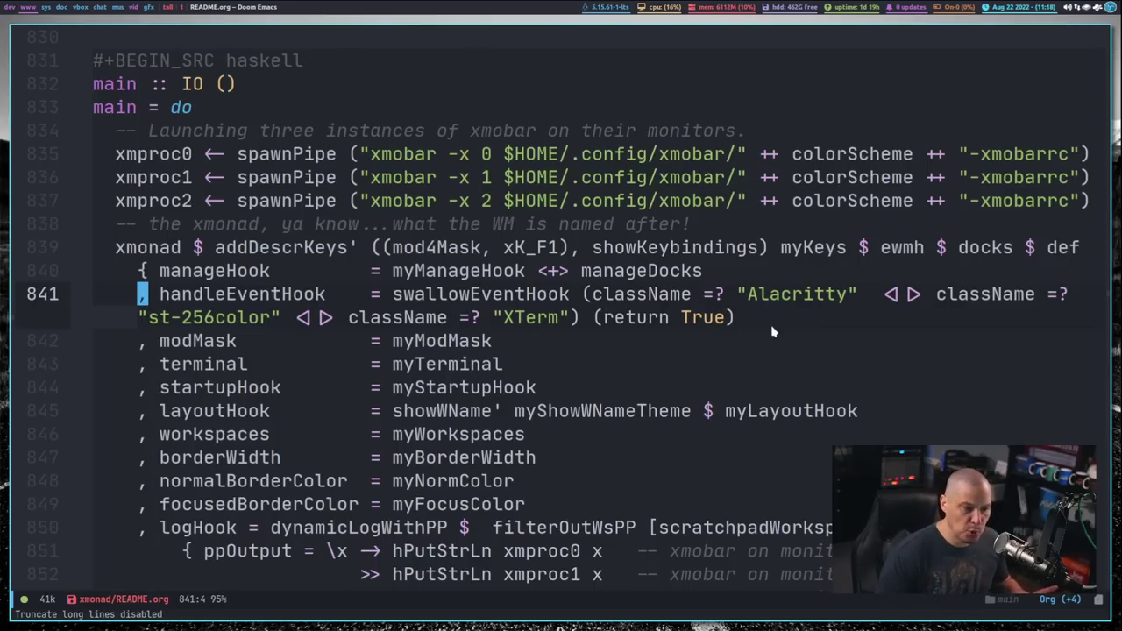
Compare line 841's <||> operators with the docs example and move to the XTerm className entry.
{"action": "key", "text": "f"}
{"action": "key", "text": "quotedbl"}
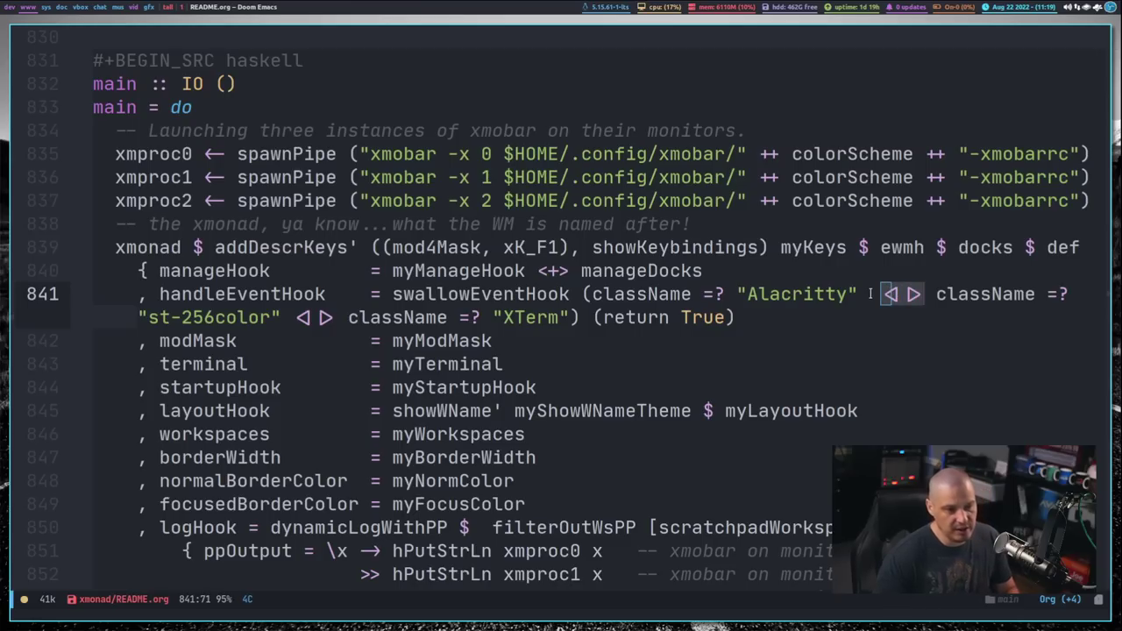
{"action": "left_click", "coordinate": [874, 296]}
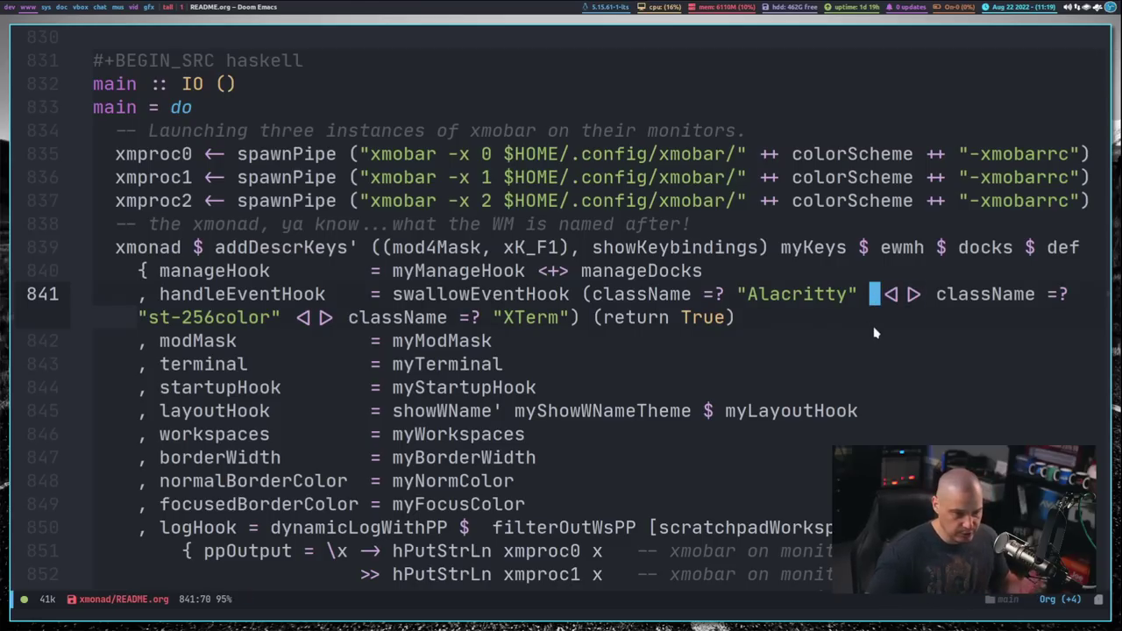
{"action": "left_click", "coordinate": [915, 295]}
{"action": "left_click_drag", "start_coordinate": [915, 295], "coordinate": [881, 296]}
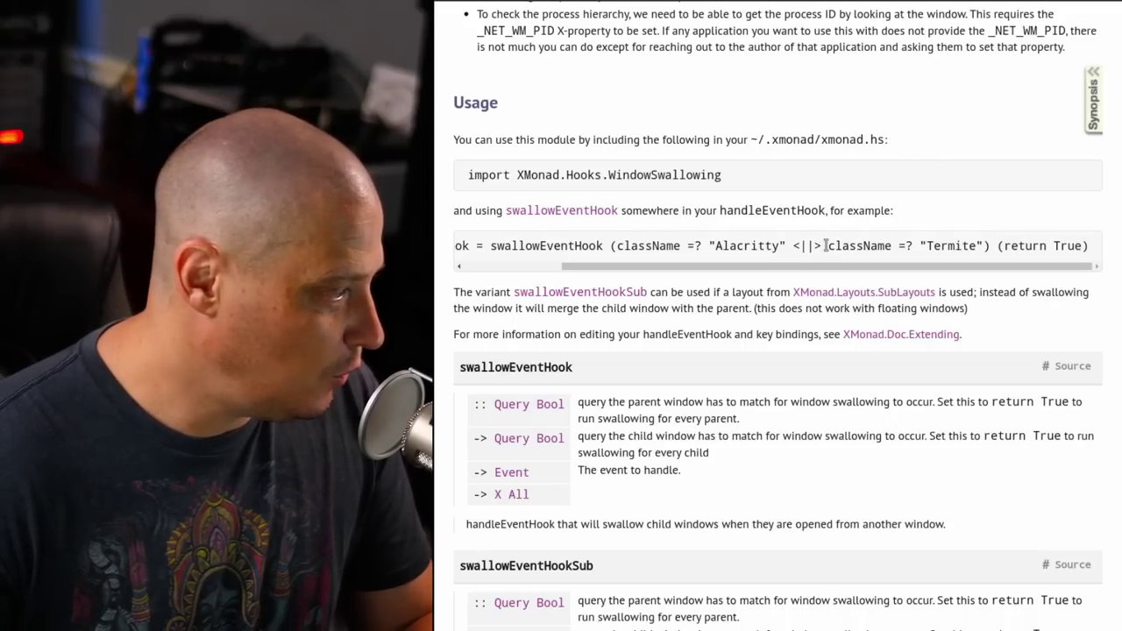
{"action": "left_click_drag", "start_coordinate": [824, 246], "coordinate": [793, 247]}
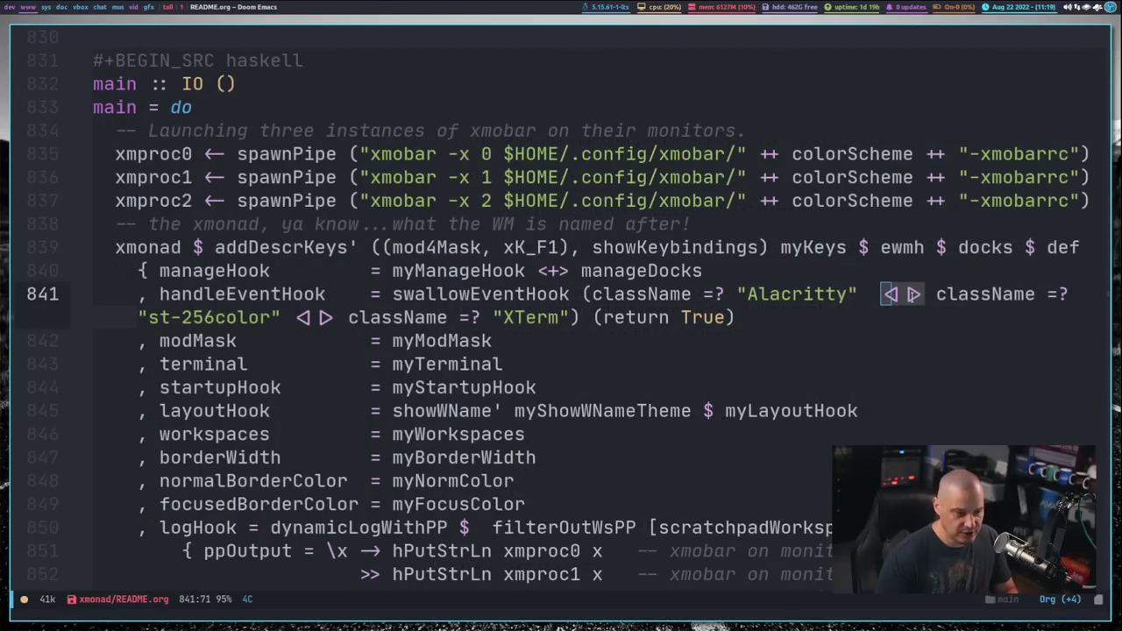
{"action": "key", "text": "j"}
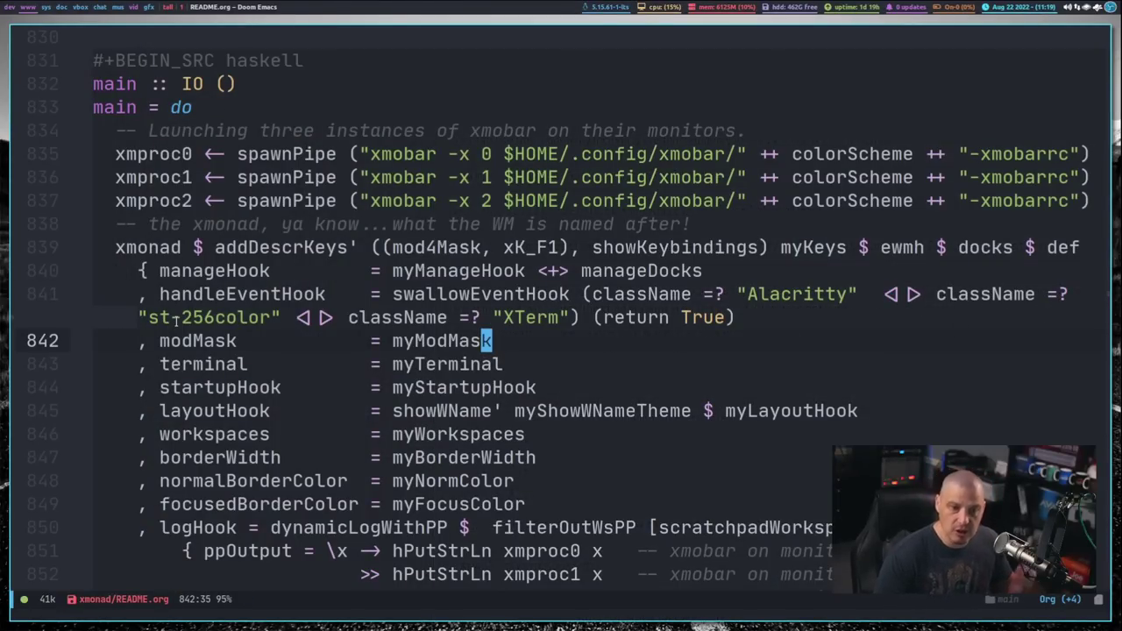
{"action": "key", "text": "k"}
{"action": "key", "text": "b"}
{"action": "key", "text": "l"}
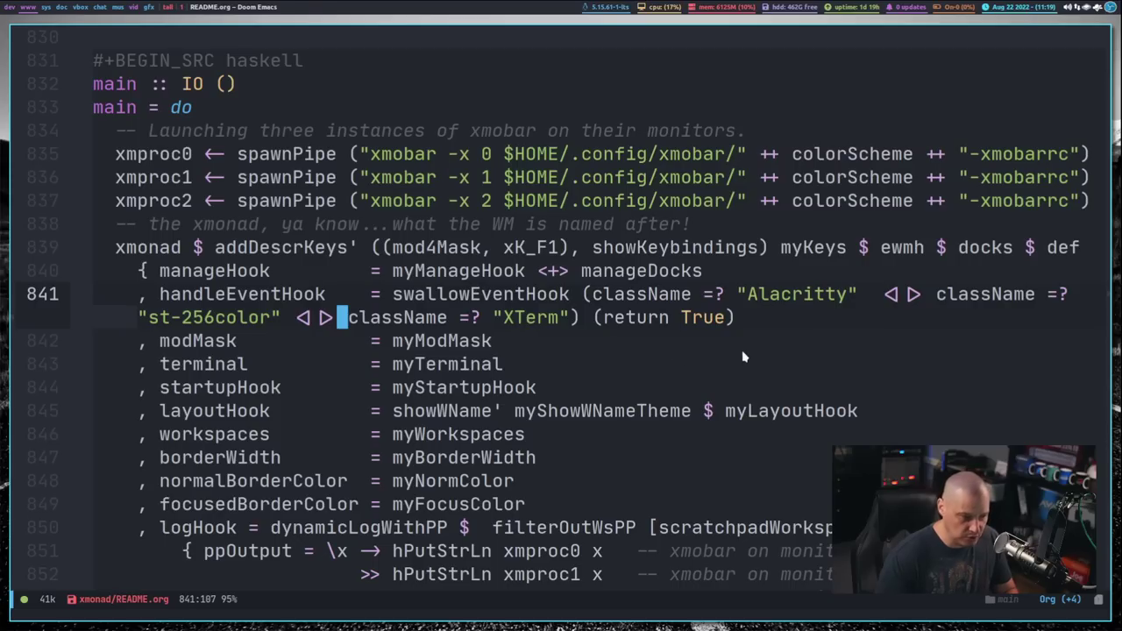
Launch alacritty from the run launcher, enlarge its font, and run xprop on a terminal window.
{"action": "key", "text": "super+shift+Return"}
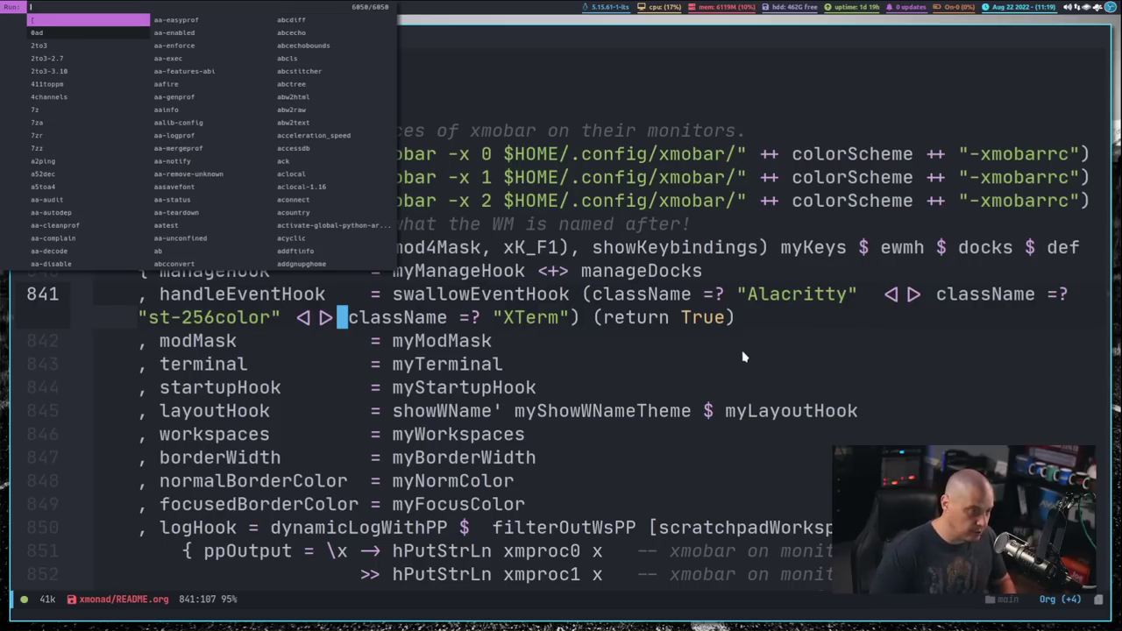
{"action": "type", "text": "alacritty"}
{"action": "key", "text": "Return"}
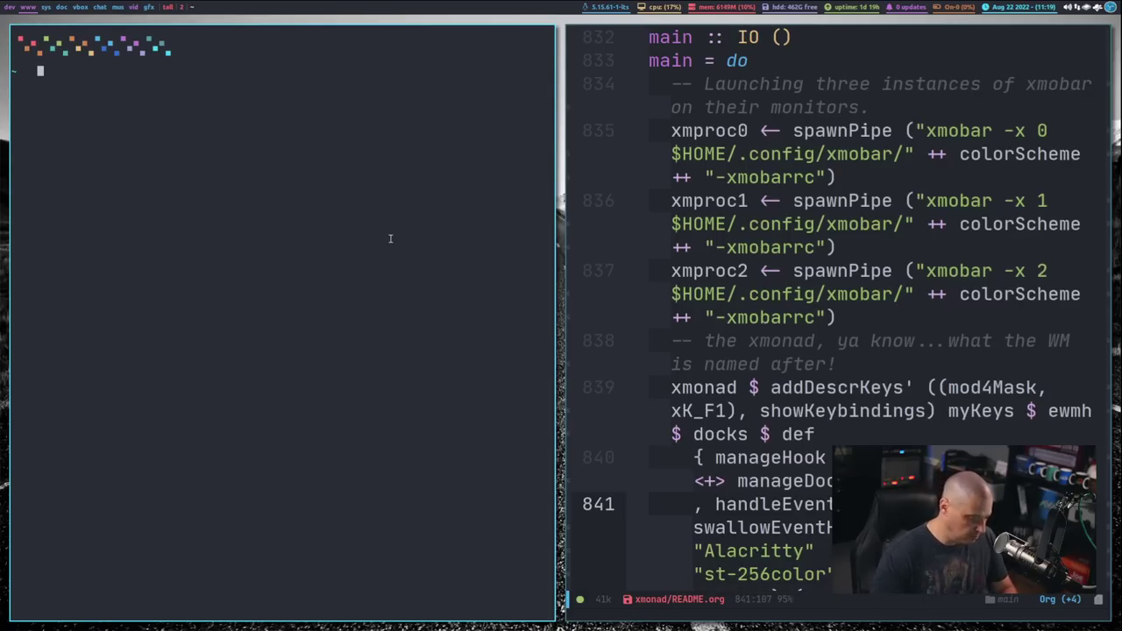
{"action": "key", "text": "ctrl+equal"}
{"action": "key", "text": "ctrl+equal"}
{"action": "key", "text": "ctrl+equal"}
{"action": "key", "text": "ctrl+equal"}
{"action": "key", "text": "ctrl+equal"}
{"action": "key", "text": "ctrl+equal"}
{"action": "type", "text": ","}
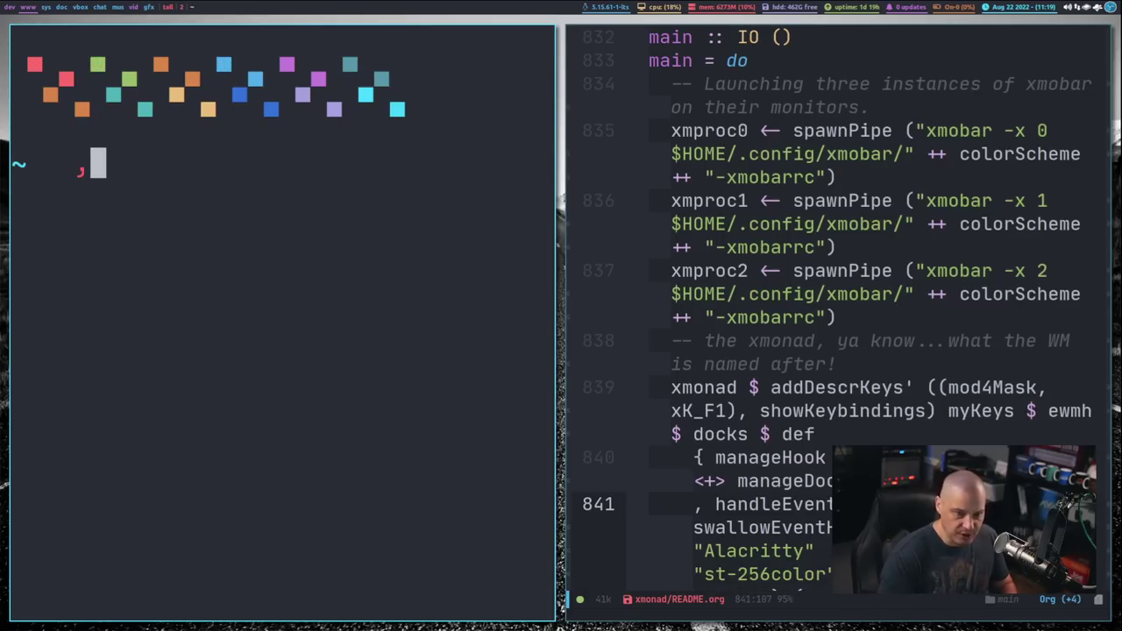
{"action": "key", "text": "BackSpace"}
{"action": "type", "text": "xprop"}
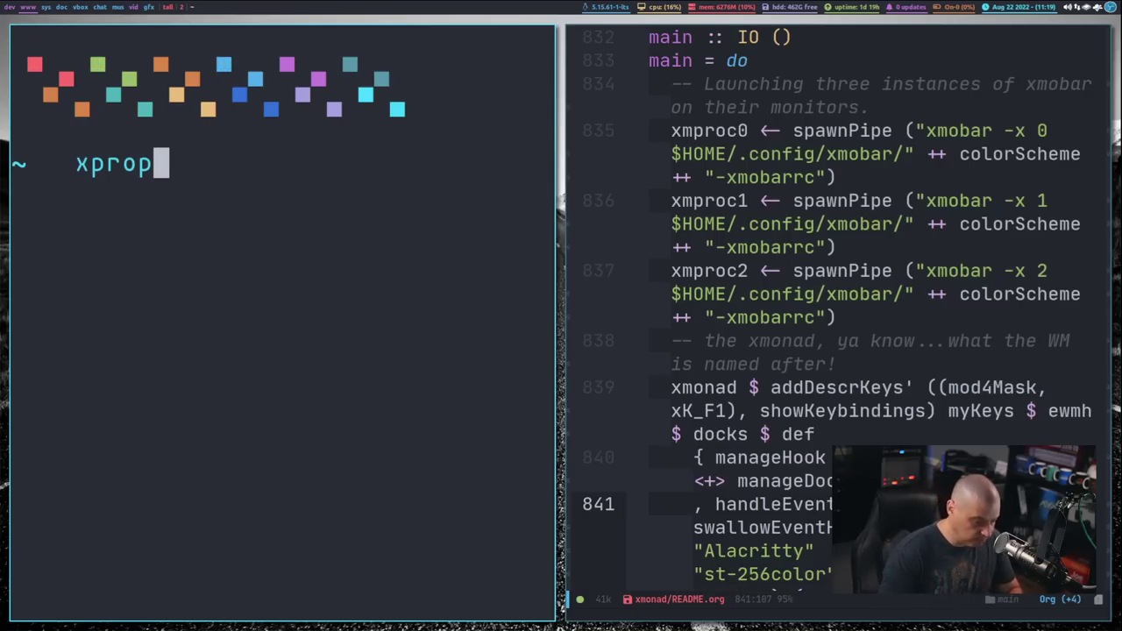
{"action": "key", "text": "Return"}
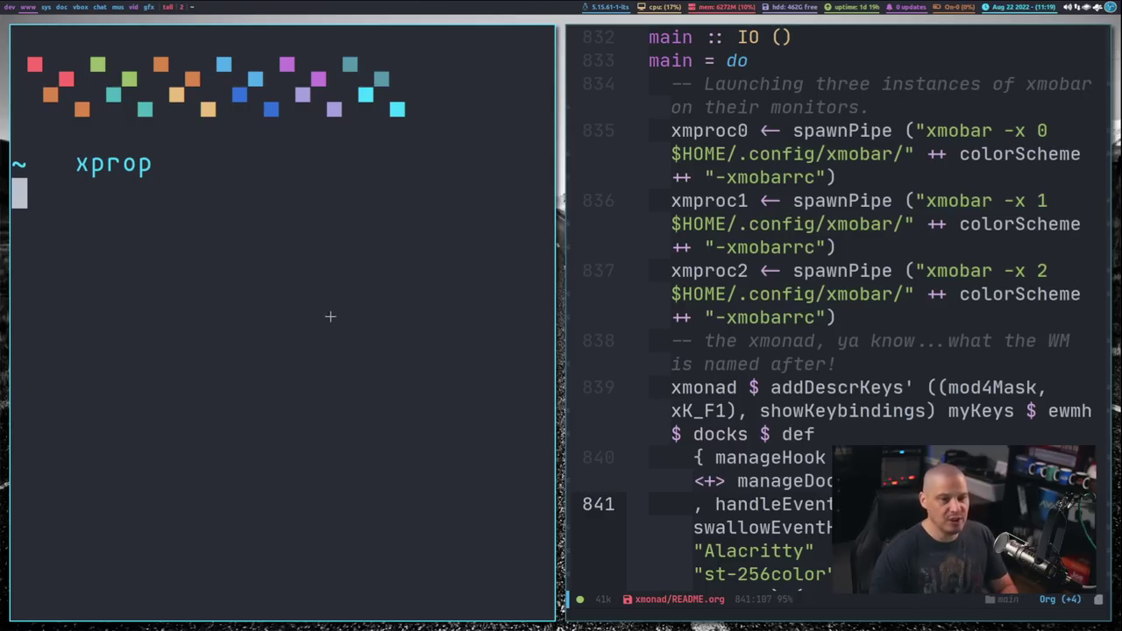
{"action": "left_click", "coordinate": [231, 234]}
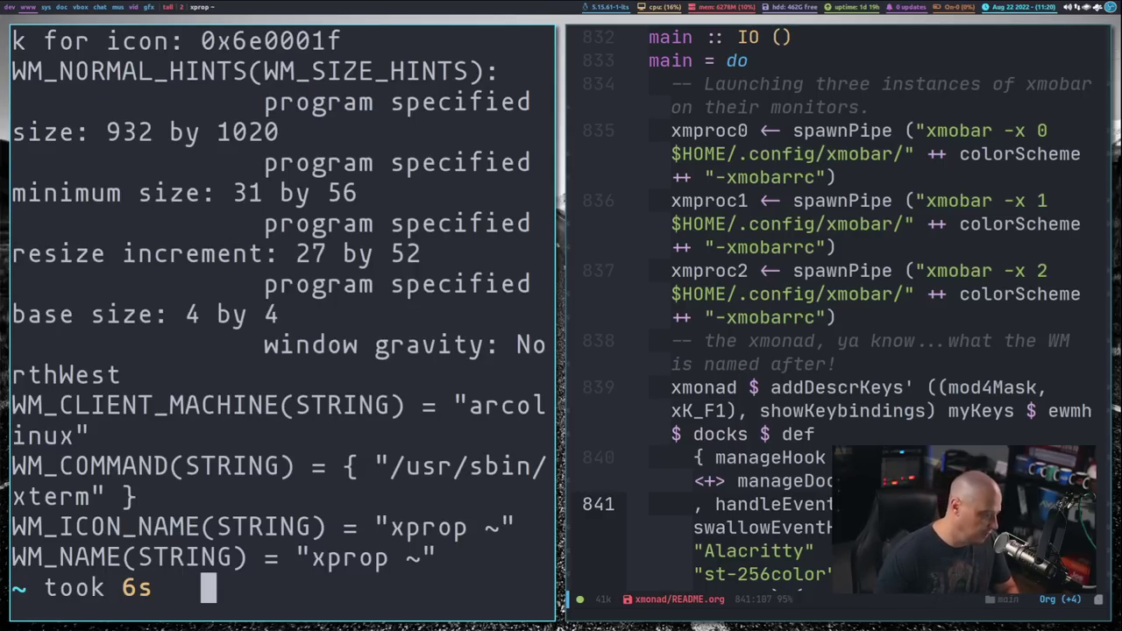
Rerun xprop on the xterm window and highlight its WM_CLASS values "xterm", "XTerm".
{"action": "key", "text": "super+space"}
{"action": "scroll", "coordinate": [320, 374], "scroll_direction": "up", "scroll_amount": 15}
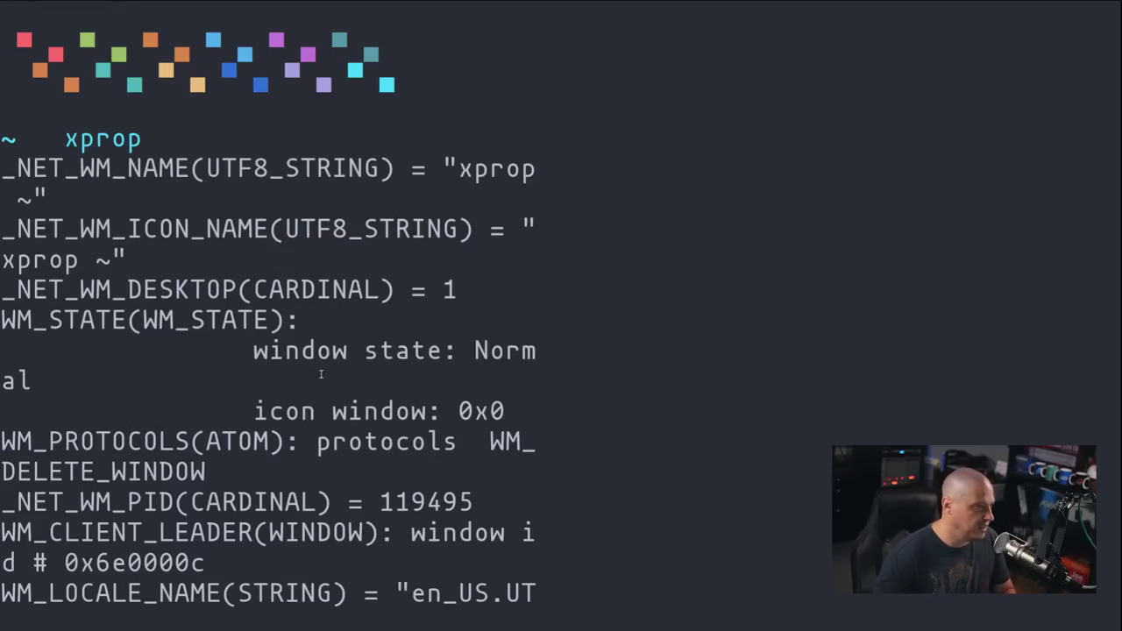
{"action": "scroll", "coordinate": [320, 375], "scroll_direction": "down", "scroll_amount": 15}
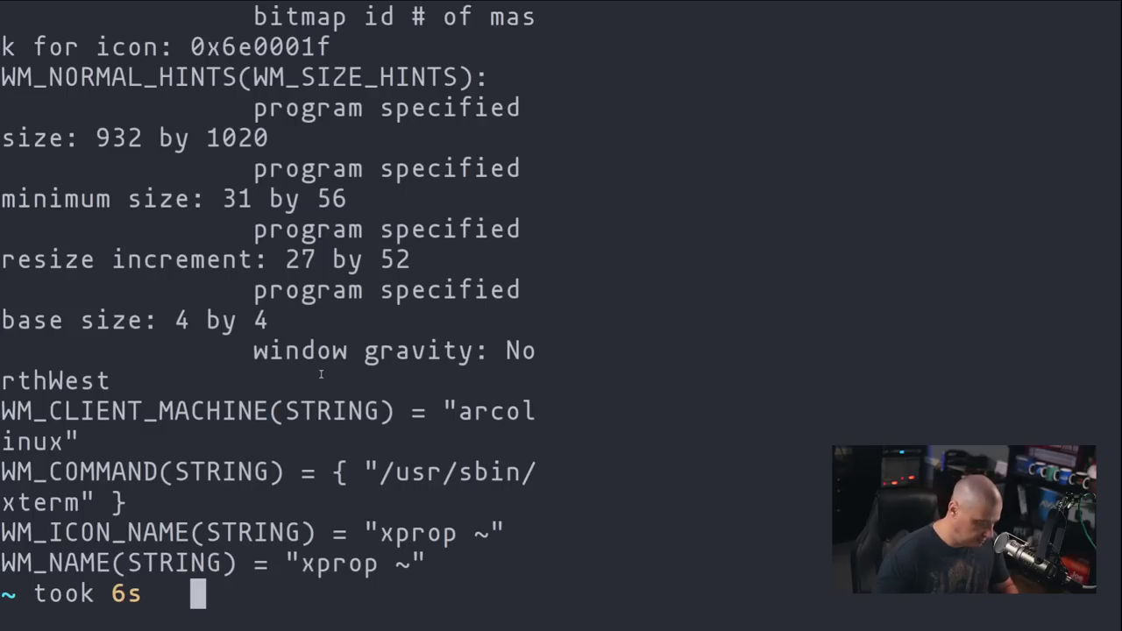
{"action": "type", "text": "xprop"}
{"action": "key", "text": "Return"}
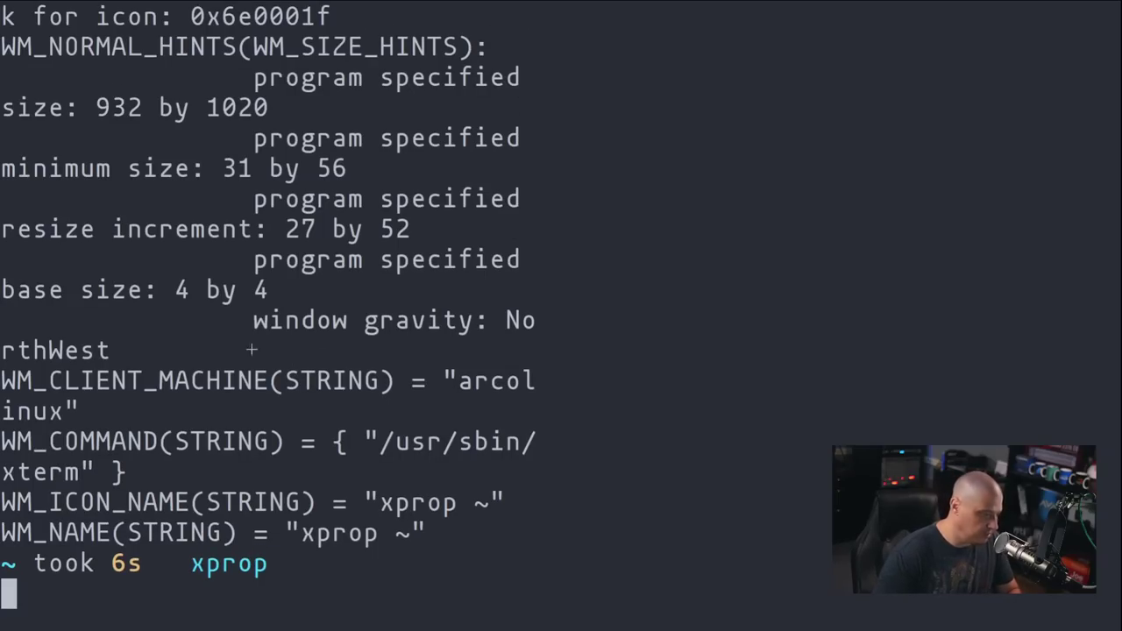
{"action": "left_click", "coordinate": [519, 253]}
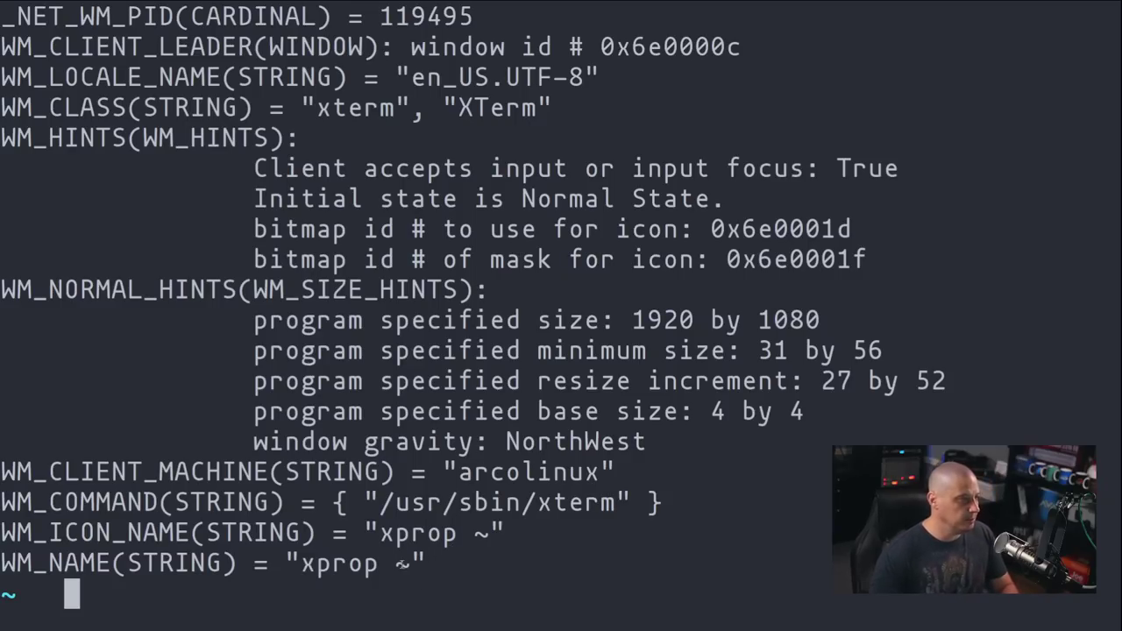
{"action": "left_click_drag", "start_coordinate": [5, 106], "coordinate": [131, 107]}
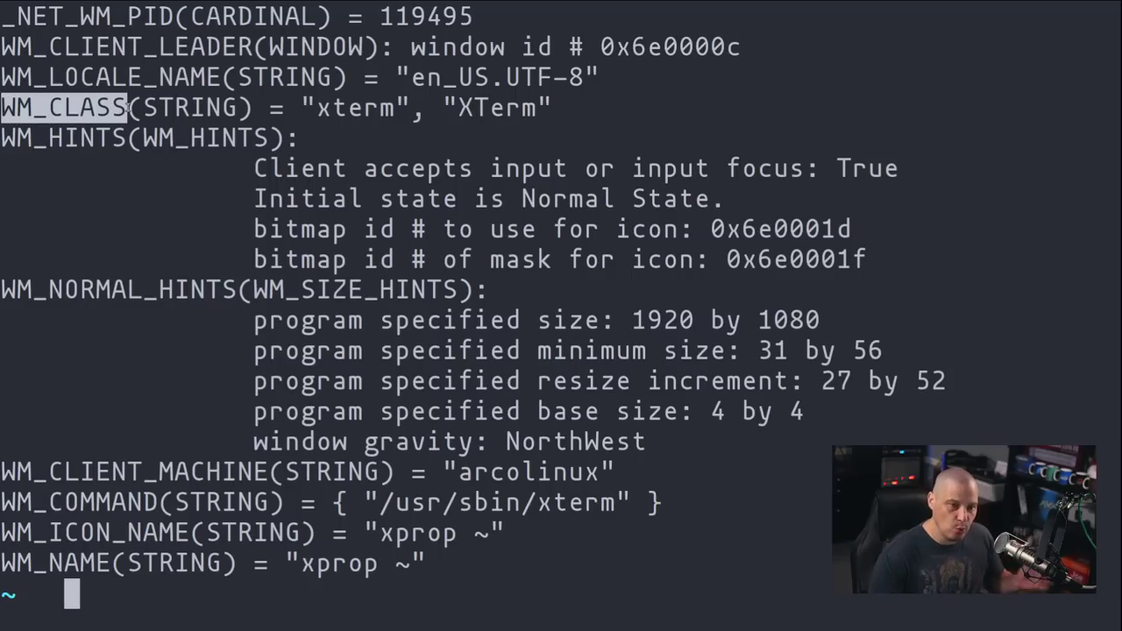
{"action": "left_click_drag", "start_coordinate": [301, 107], "coordinate": [552, 107]}
{"action": "left_click_drag", "start_coordinate": [458, 107], "coordinate": [494, 106]}
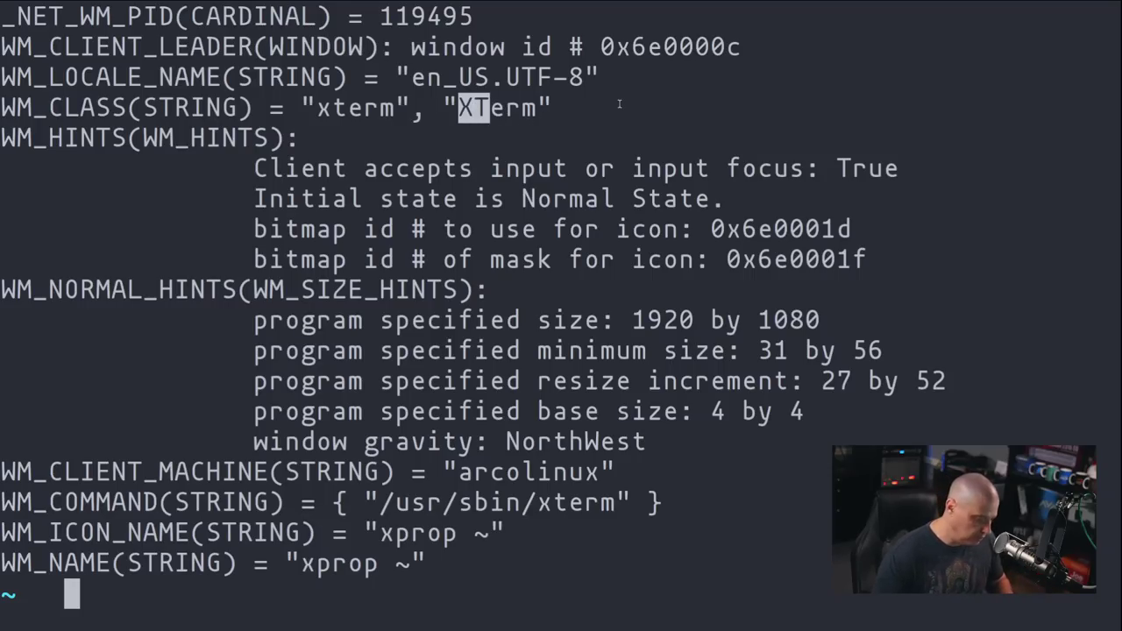
Save README.org with :w to tangle its 16 code blocks, then recompile and restart xmonad.
{"action": "key", "text": "super+shift+c"}
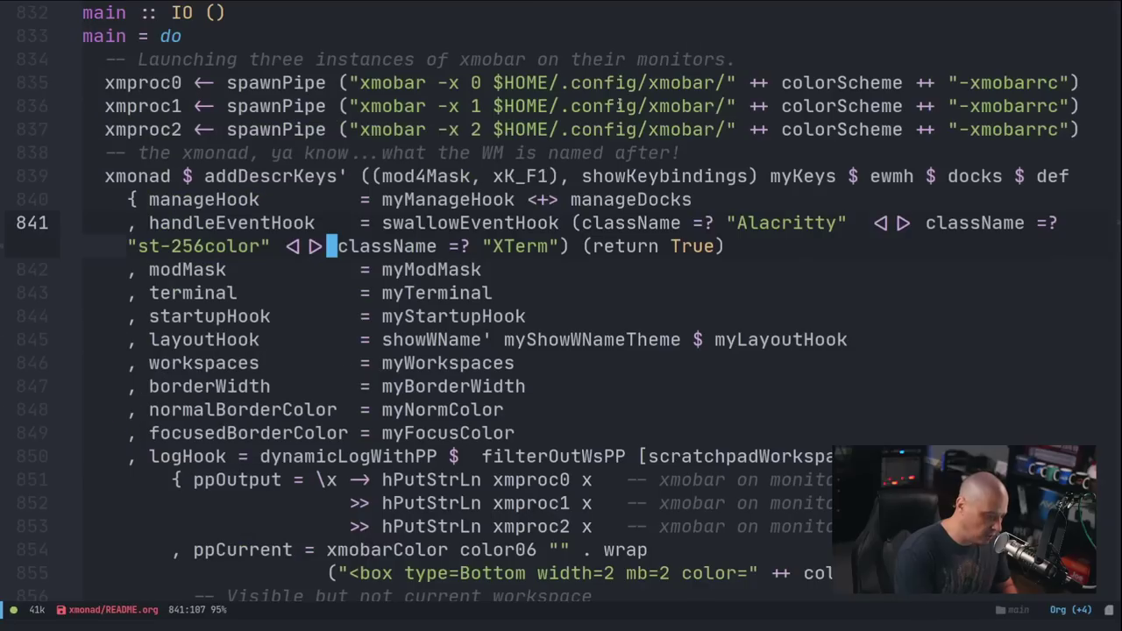
{"action": "key", "text": "super+space"}
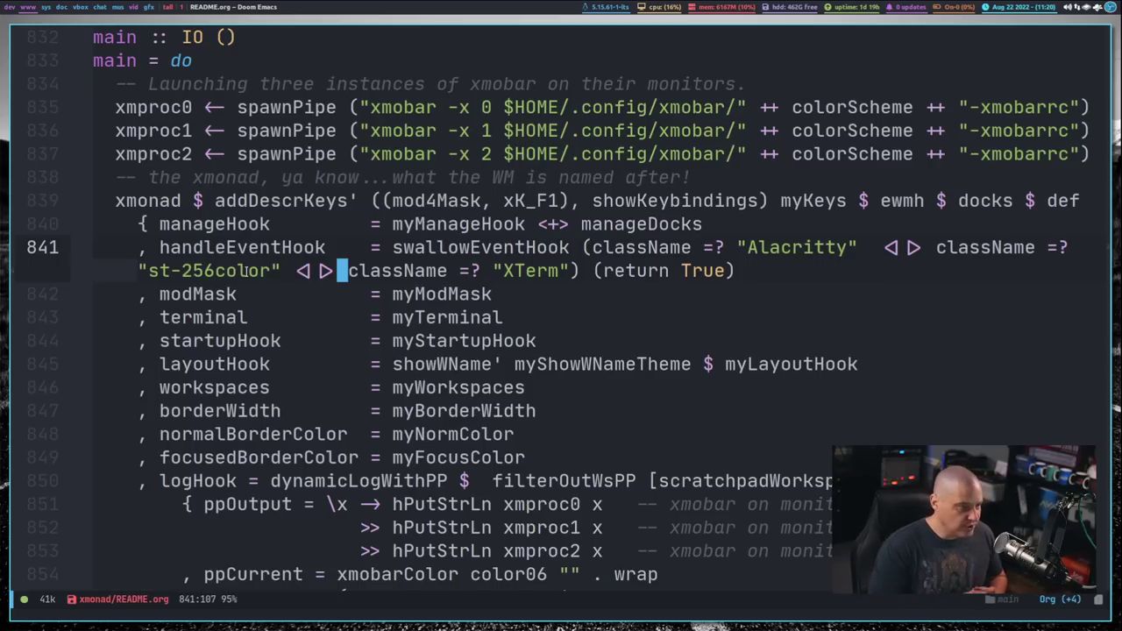
{"action": "key", "text": "Escape"}
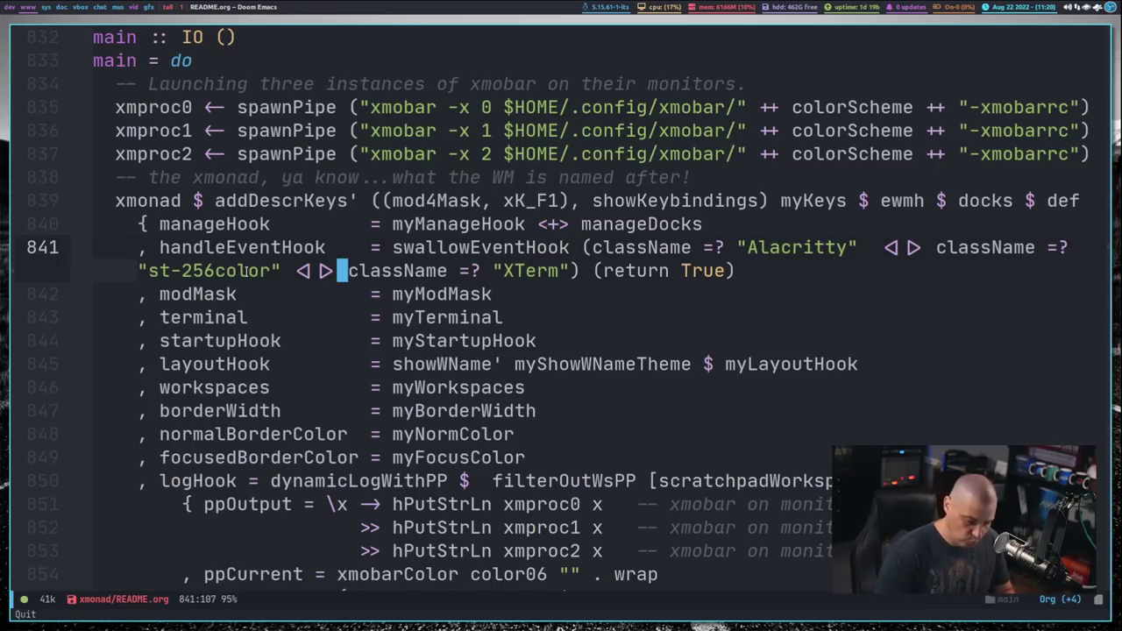
{"action": "key", "text": "colon"}
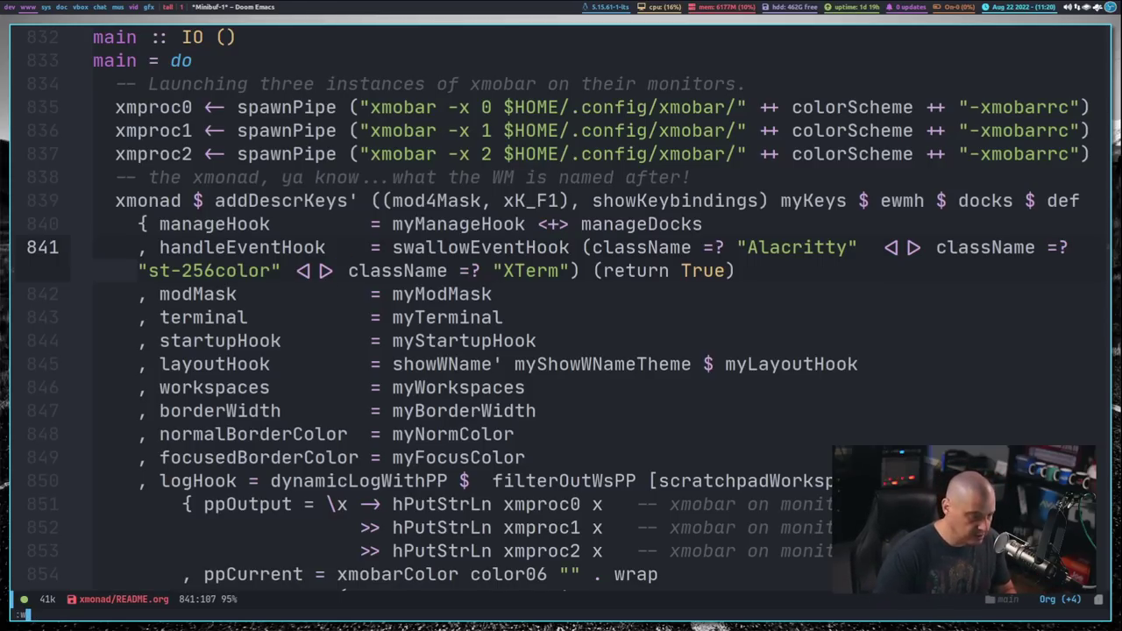
{"action": "type", "text": "w"}
{"action": "key", "text": "Return"}
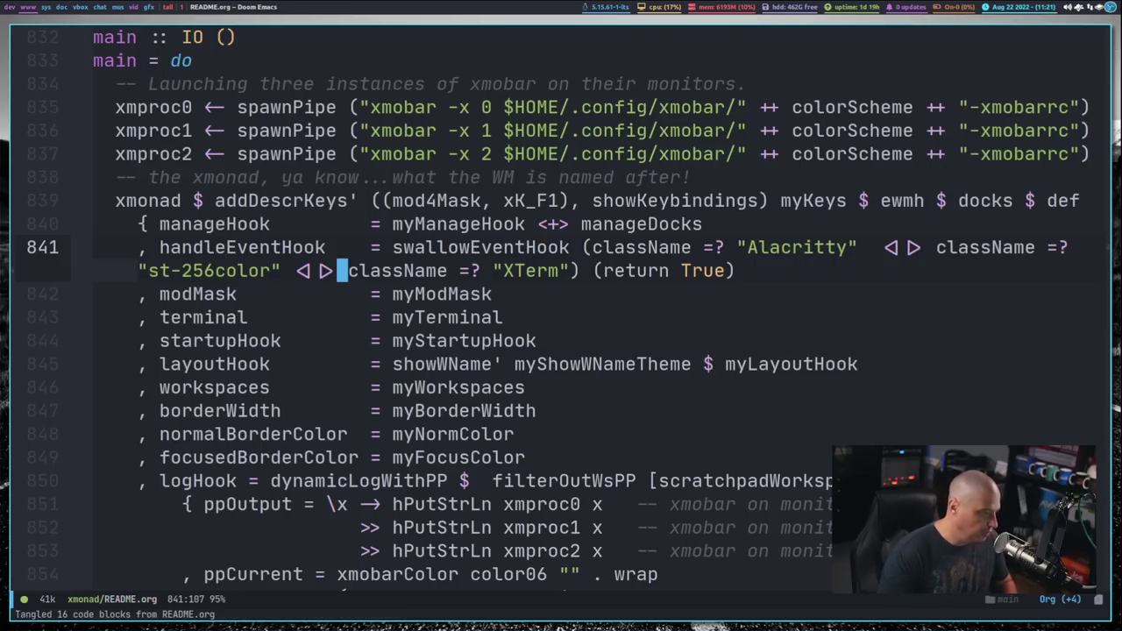
{"action": "key", "text": "super+shift+r"}
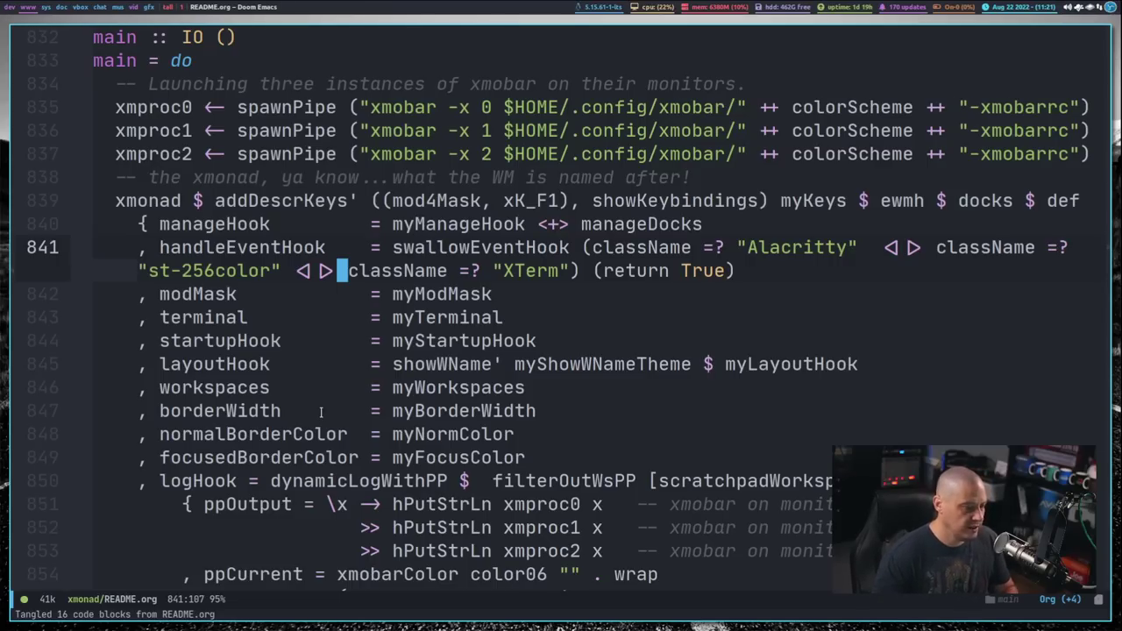
Open Alacritty on the sys workspace and change into the wallpapers folder.
{"action": "key", "text": "super+3"}
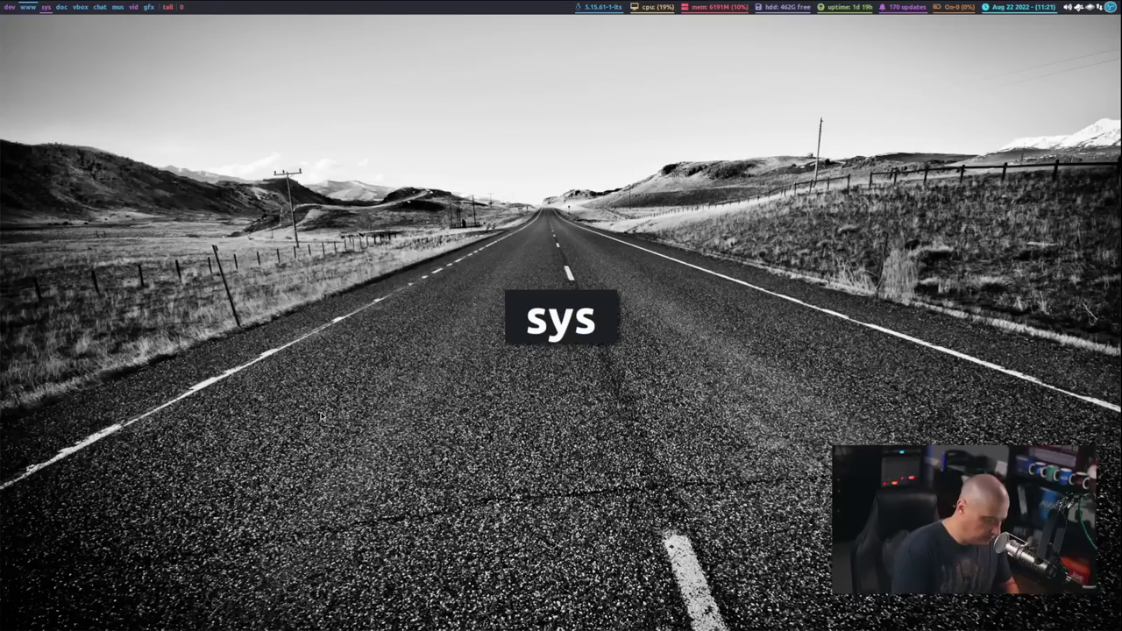
{"action": "key", "text": "super+Return"}
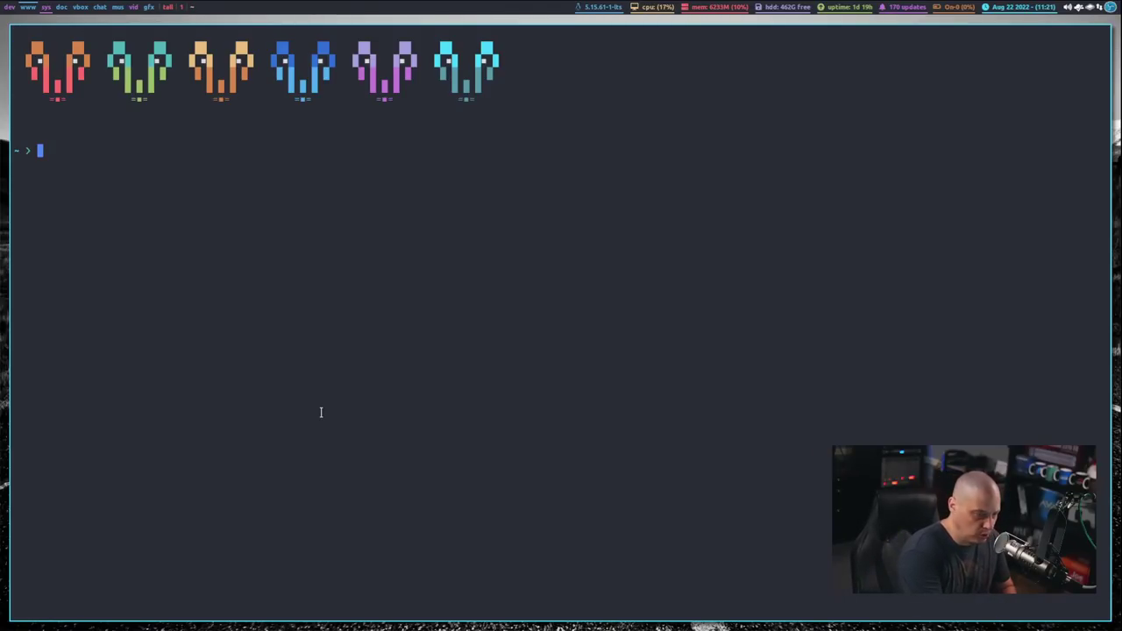
{"action": "key", "text": "ctrl+equal"}
{"action": "key", "text": "ctrl+equal"}
{"action": "key", "text": "ctrl+equal"}
{"action": "type", "text": "cd wa"}
{"action": "key", "text": "Right"}
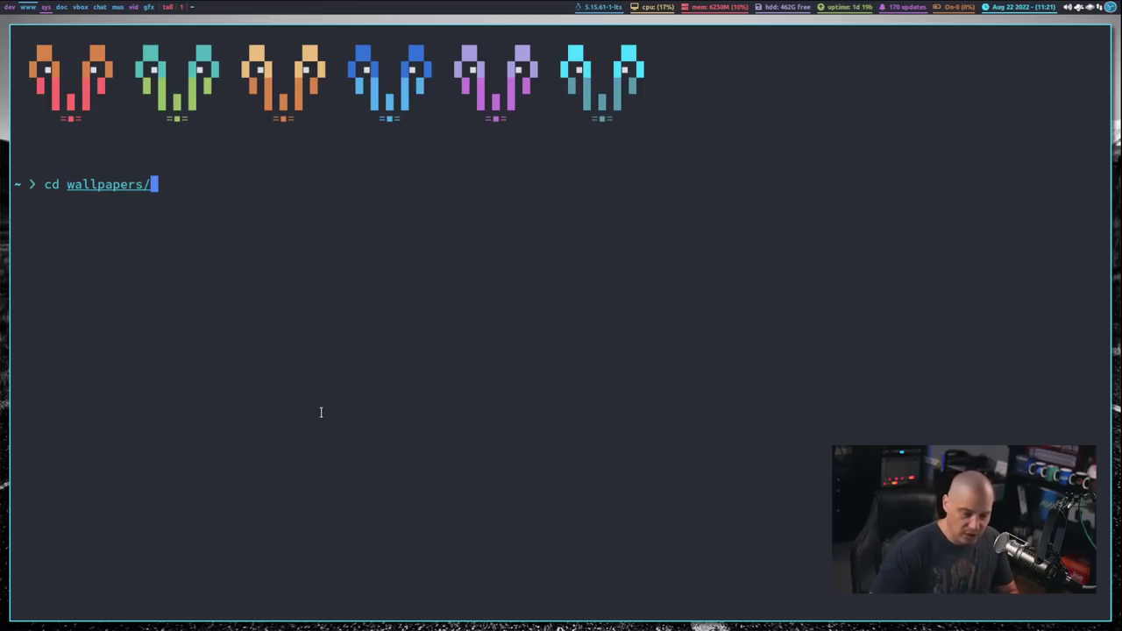
{"action": "key", "text": "Return"}
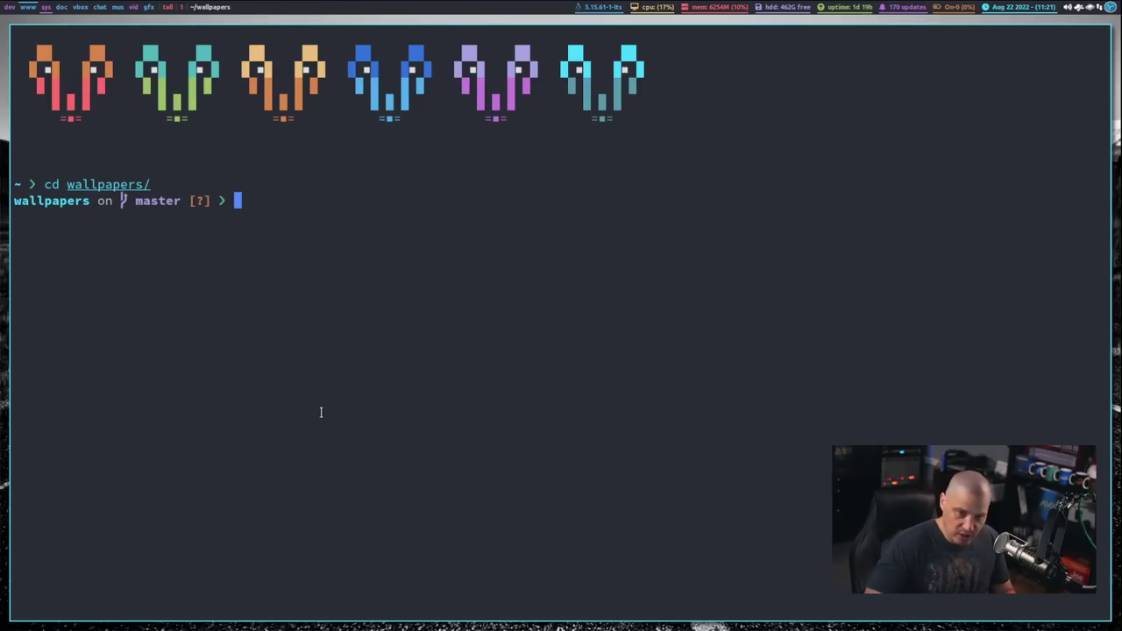
View 0001.jpg in feh, then quit it with q.
{"action": "type", "text": "feh"}
{"action": "key", "text": "Right"}
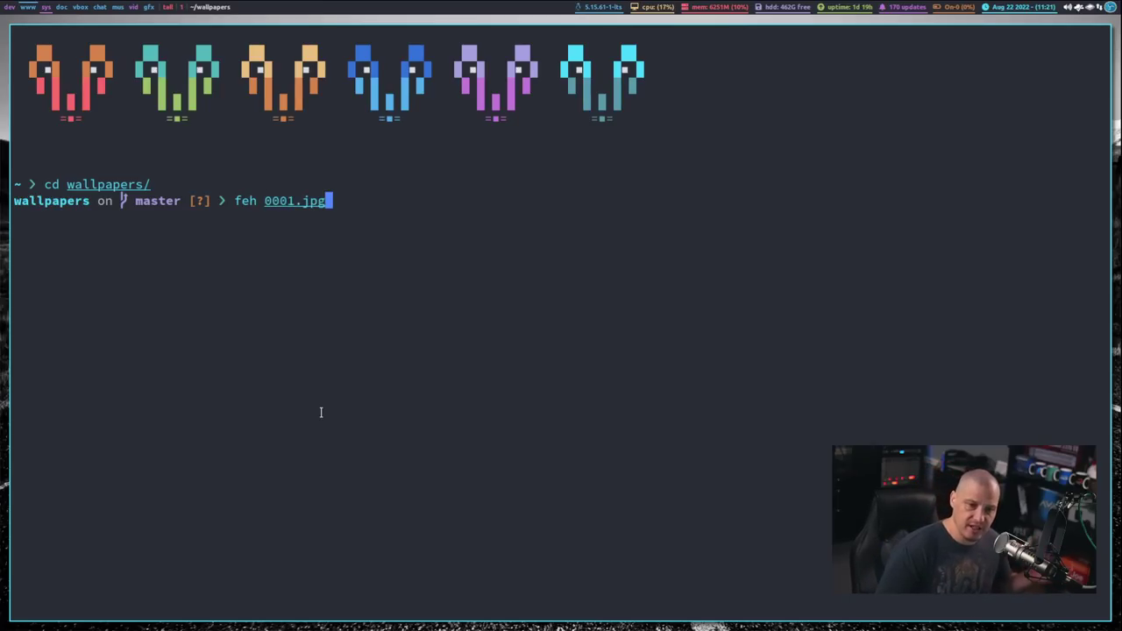
{"action": "key", "text": "Return"}
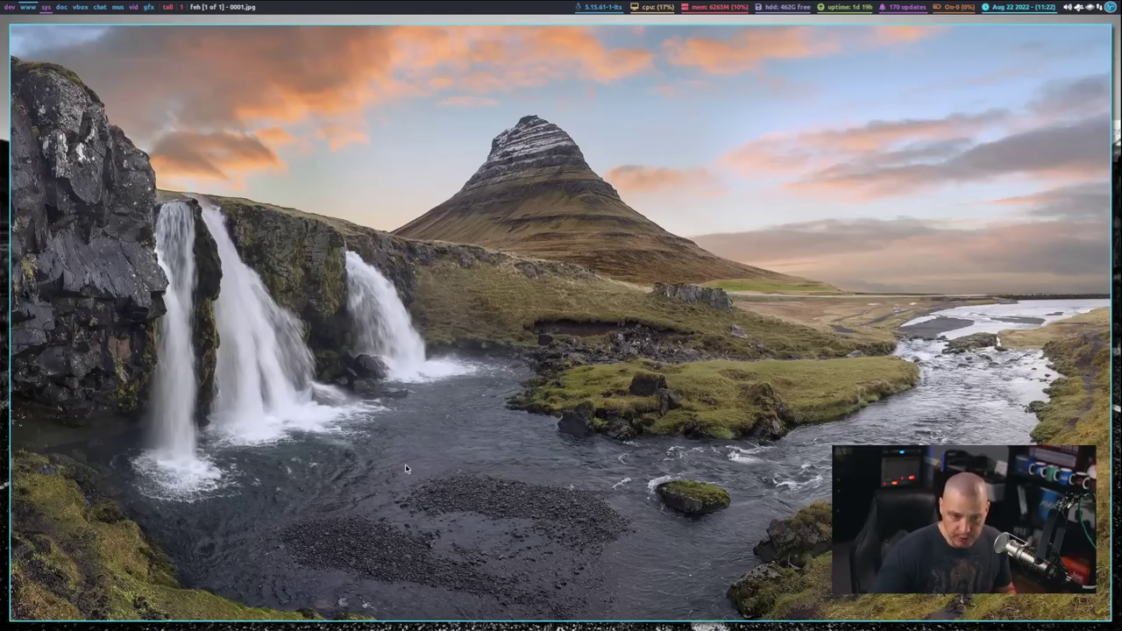
{"action": "key", "text": "q"}
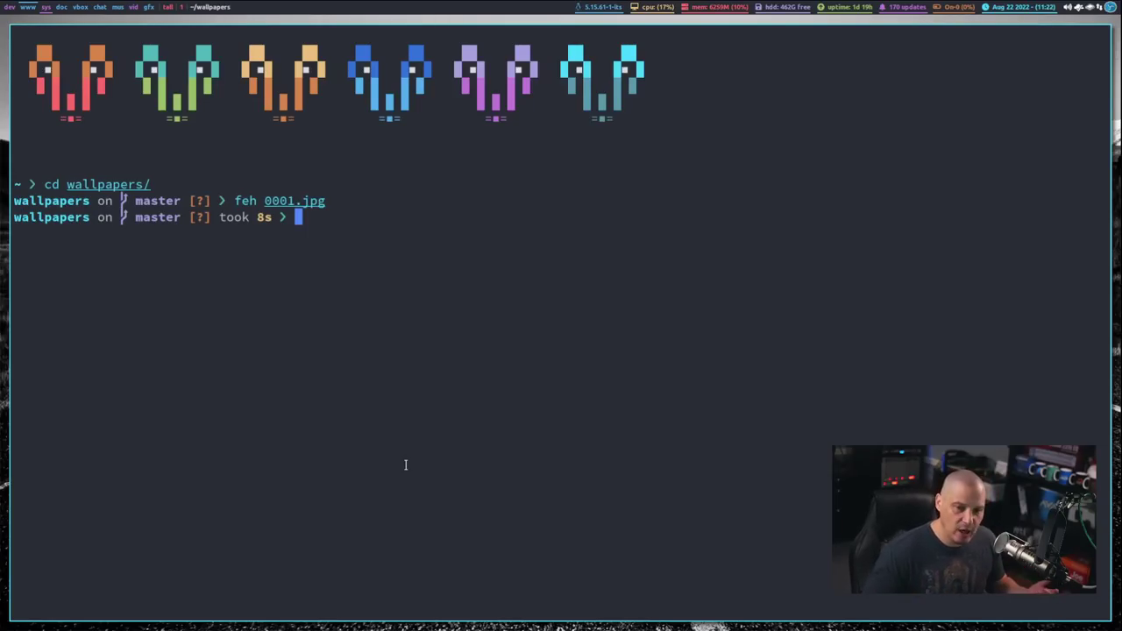
Go to ~/Videos/videos and list its contents.
{"action": "type", "text": "cd"}
{"action": "key", "text": "Return"}
{"action": "type", "text": "cd Vi"}
{"action": "key", "text": "Tab"}
{"action": "key", "text": "Right"}
{"action": "key", "text": "Return"}
{"action": "type", "text": "ls"}
{"action": "key", "text": "Return"}
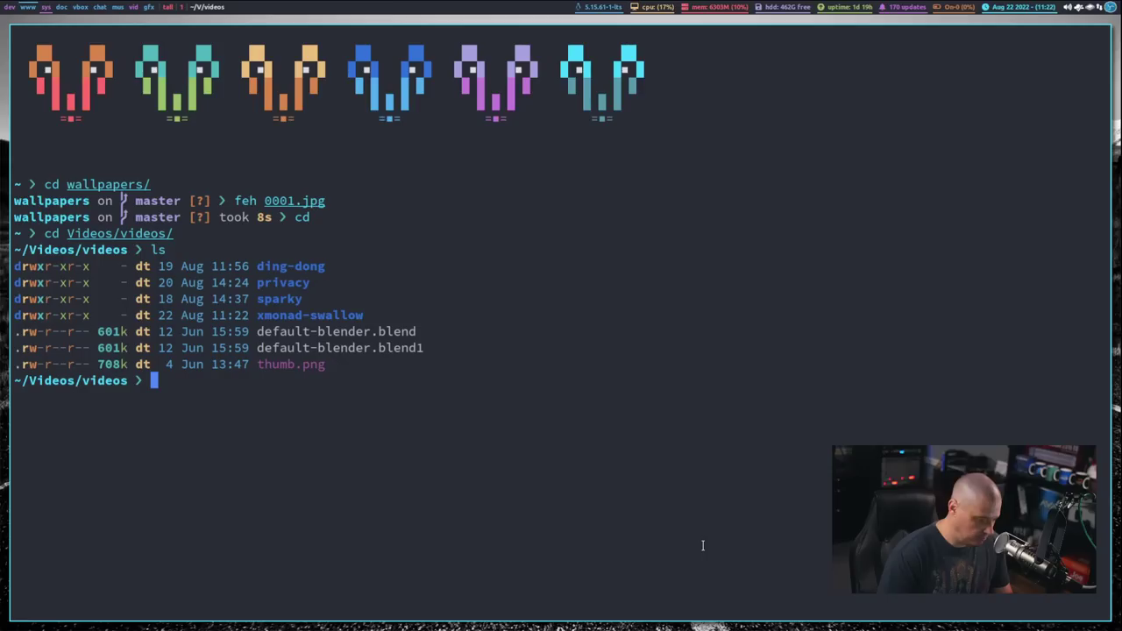
{"action": "type", "text": "cd "}
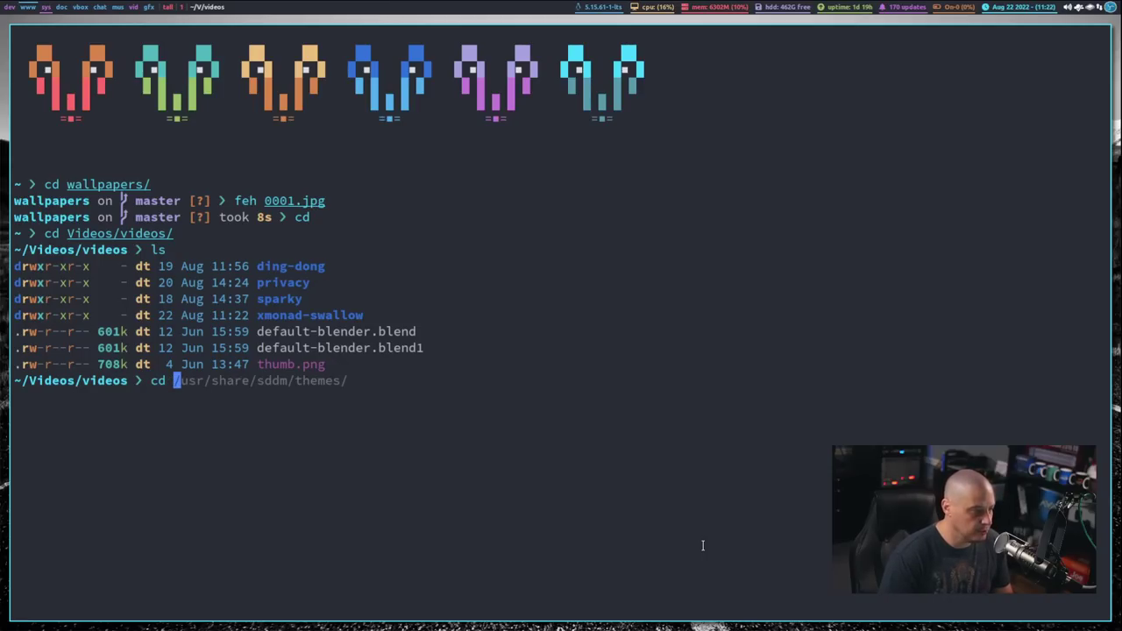
{"action": "type", "text": "d"}
{"action": "key", "text": "Tab"}
{"action": "key", "text": "Return"}
{"action": "type", "text": "mpv"}
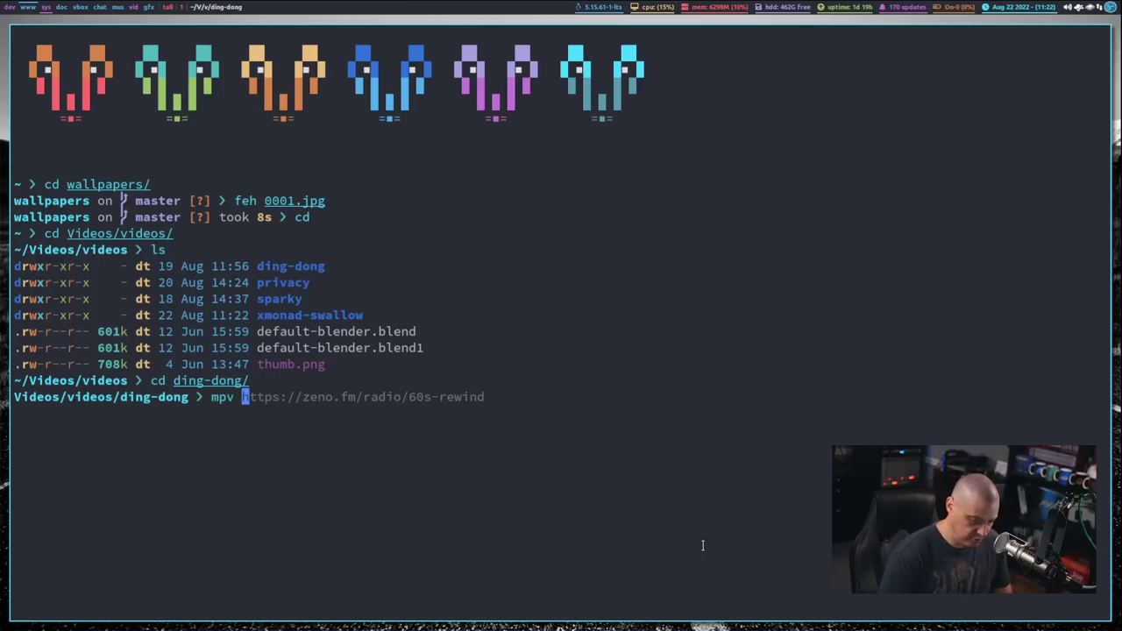
{"action": "key", "text": "Tab"}
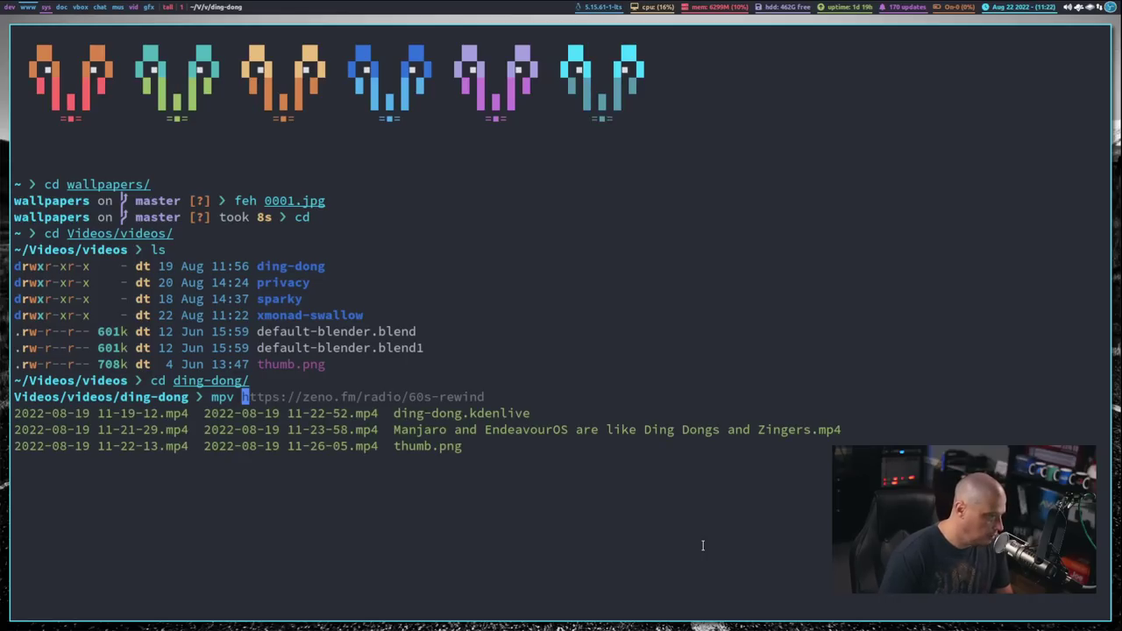
{"action": "key", "text": "Tab"}
{"action": "key", "text": "Return"}
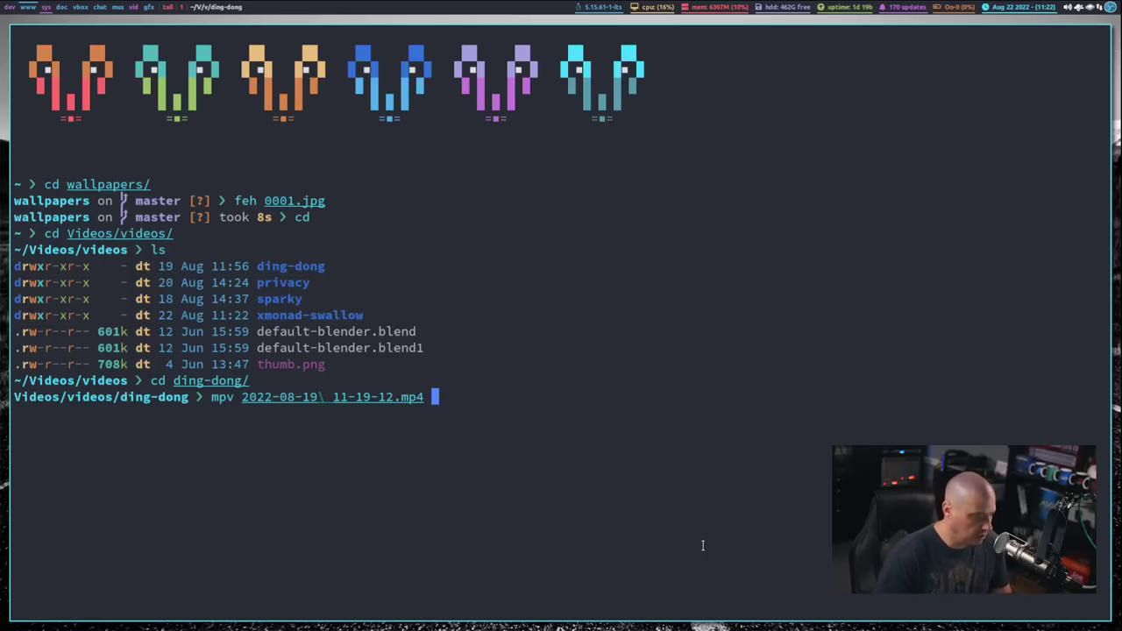
{"action": "key", "text": "Return"}
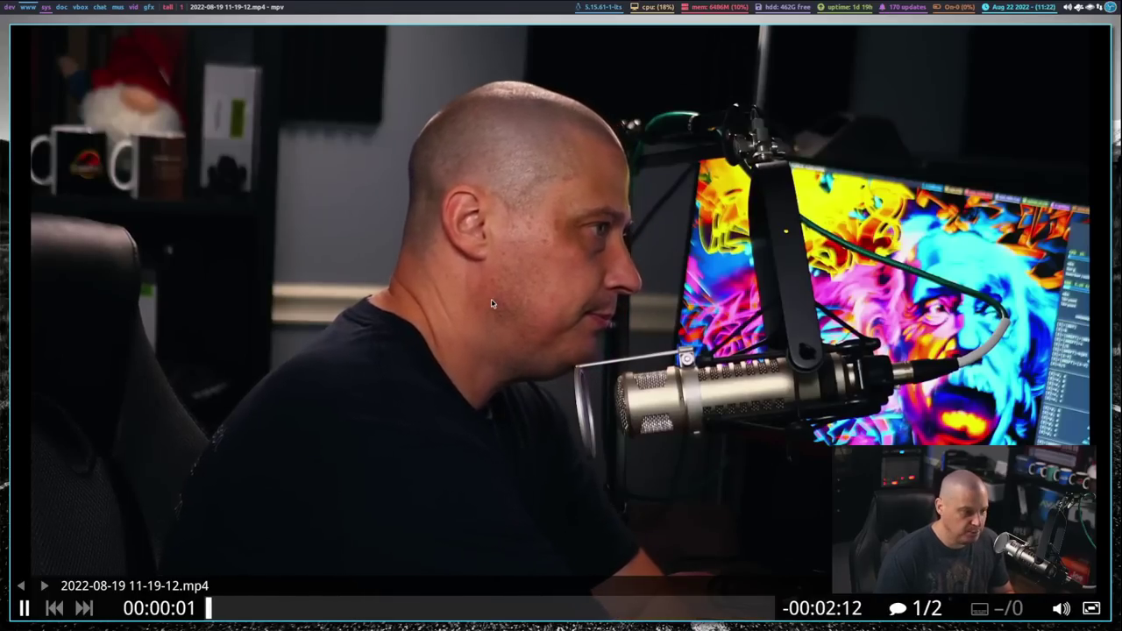
{"action": "key", "text": "q"}
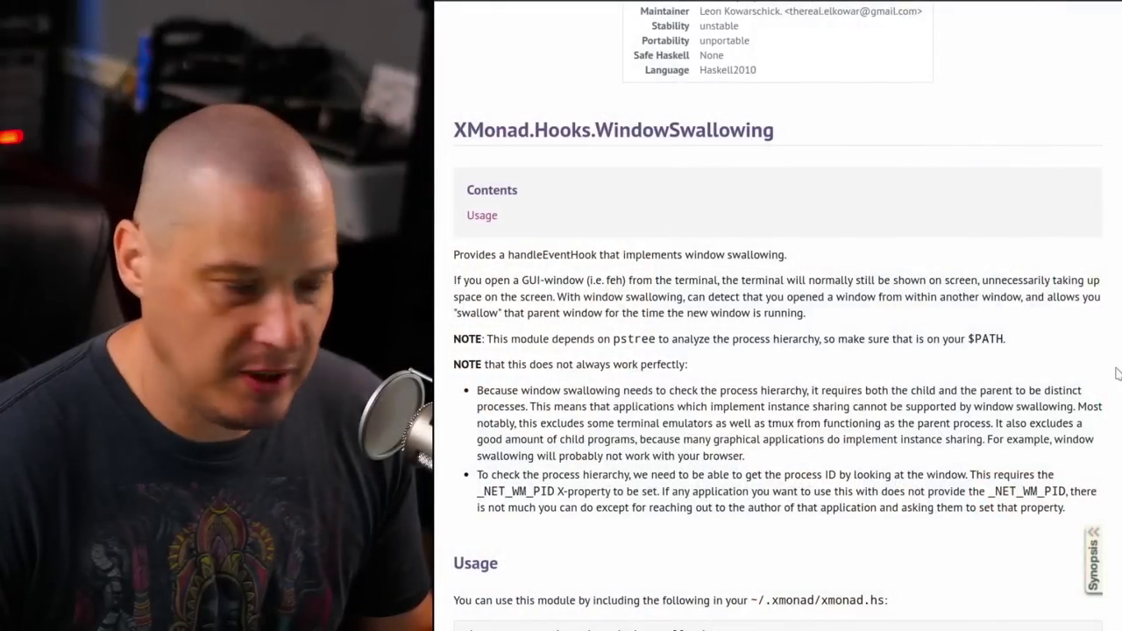
Scroll the WindowSwallowing docs down to the swallowEventHook usage example.
{"action": "scroll", "coordinate": [648, 163], "scroll_direction": "down", "scroll_amount": 1}
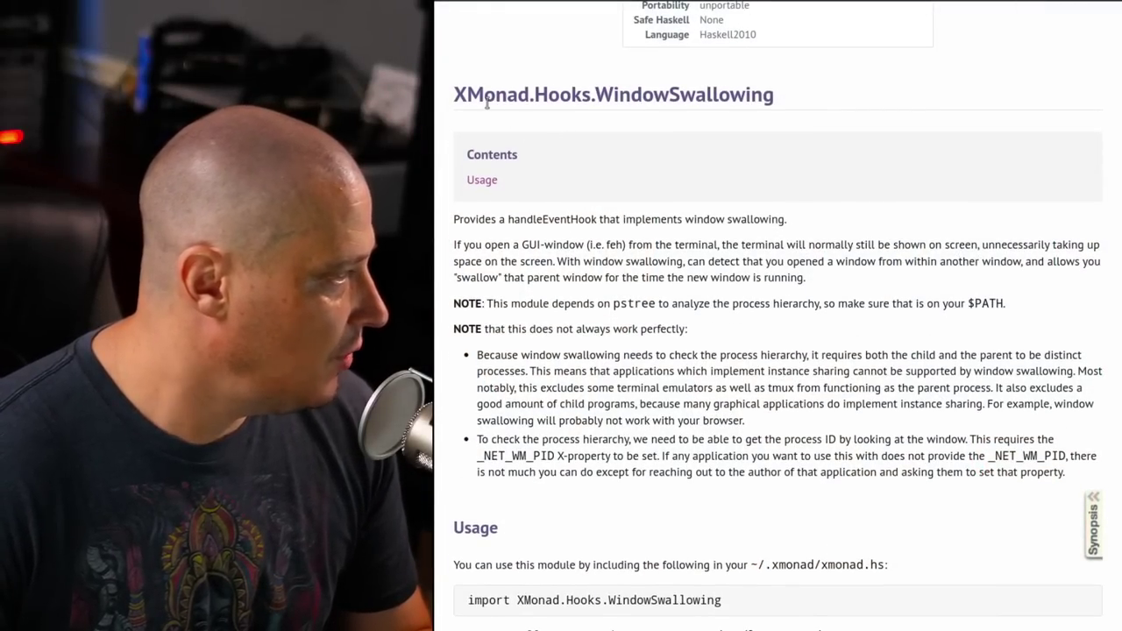
{"action": "scroll", "coordinate": [852, 233], "scroll_direction": "down", "scroll_amount": 2}
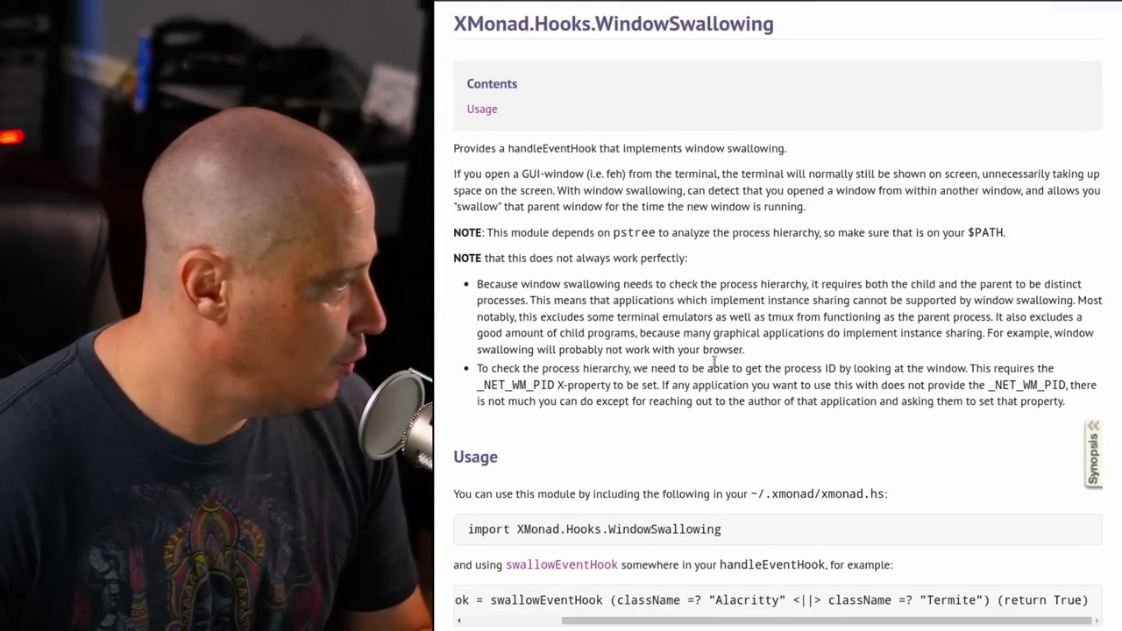
{"action": "scroll", "coordinate": [744, 527], "scroll_direction": "down", "scroll_amount": 1}
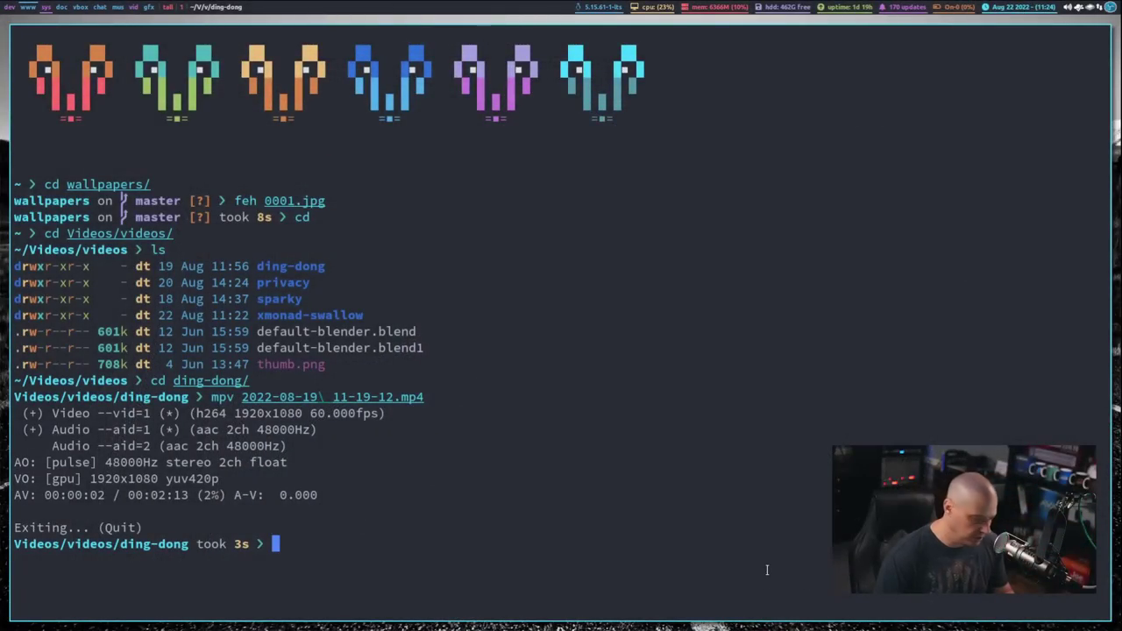
From the home folder, launch Firefox and close it, then launch Brave.
{"action": "type", "text": "cd"}
{"action": "key", "text": "Return"}
{"action": "type", "text": "firefox"}
{"action": "key", "text": "Return"}
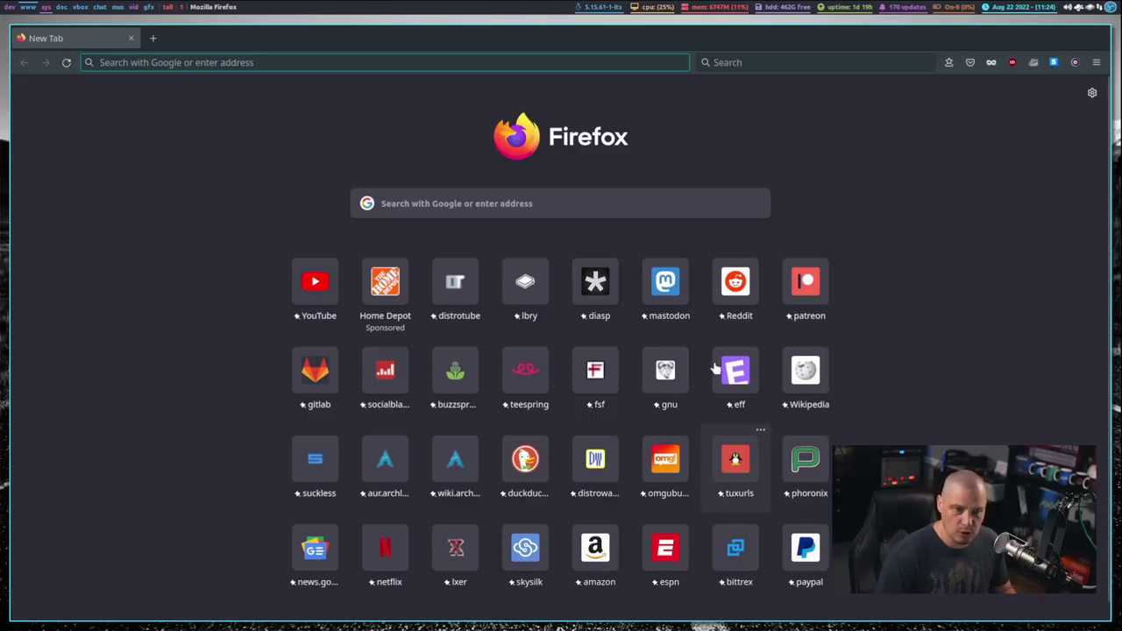
{"action": "left_click", "coordinate": [130, 41]}
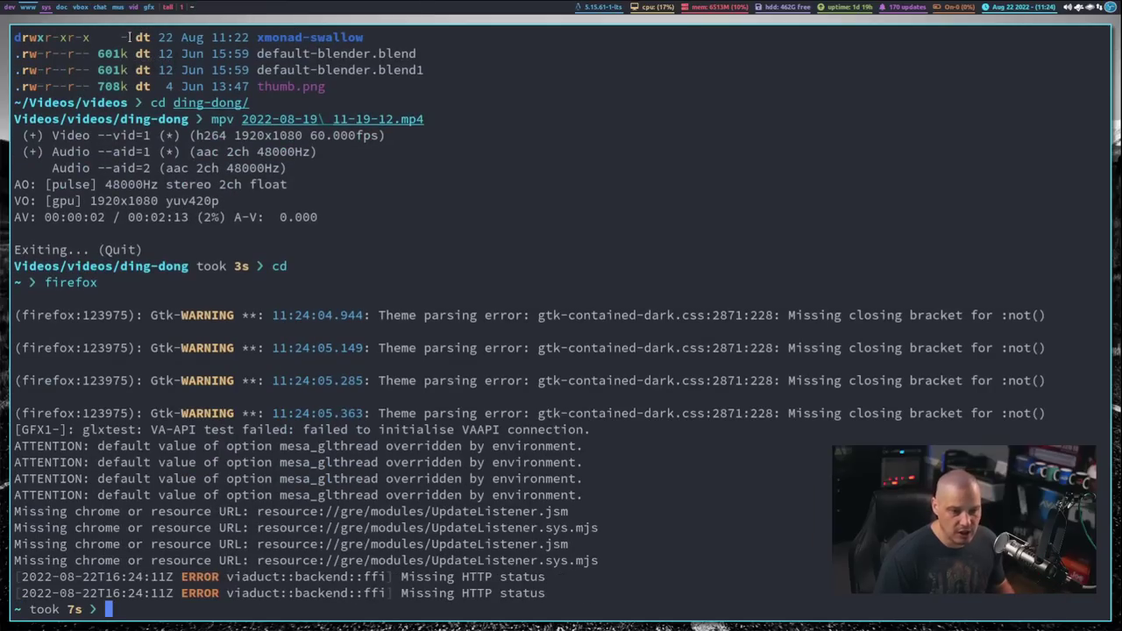
{"action": "type", "text": "brave"}
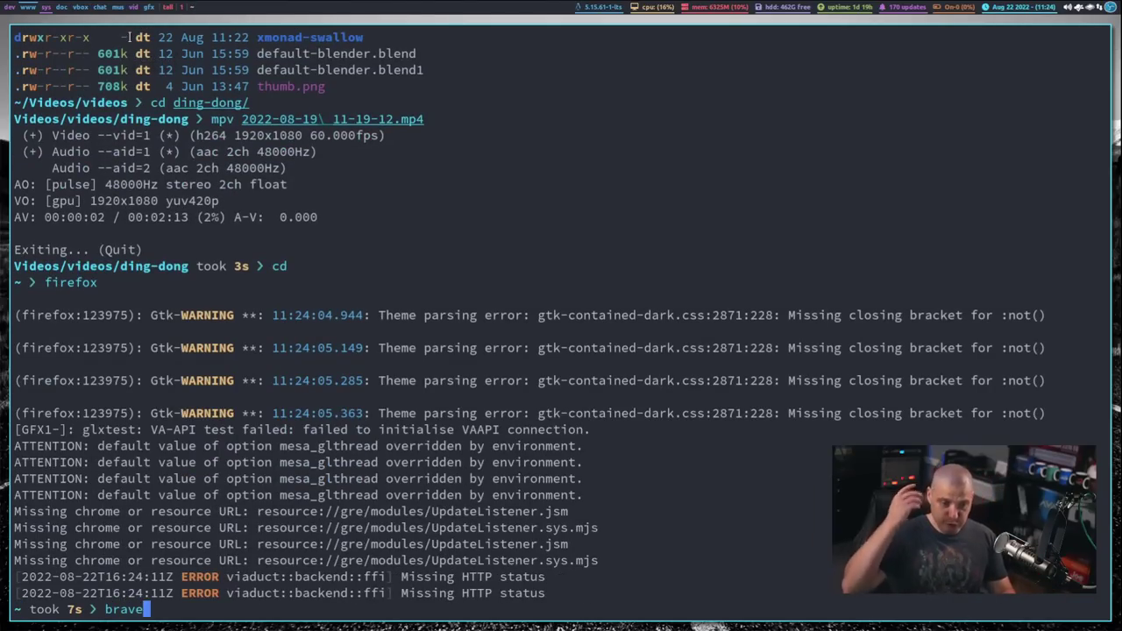
{"action": "key", "text": "Return"}
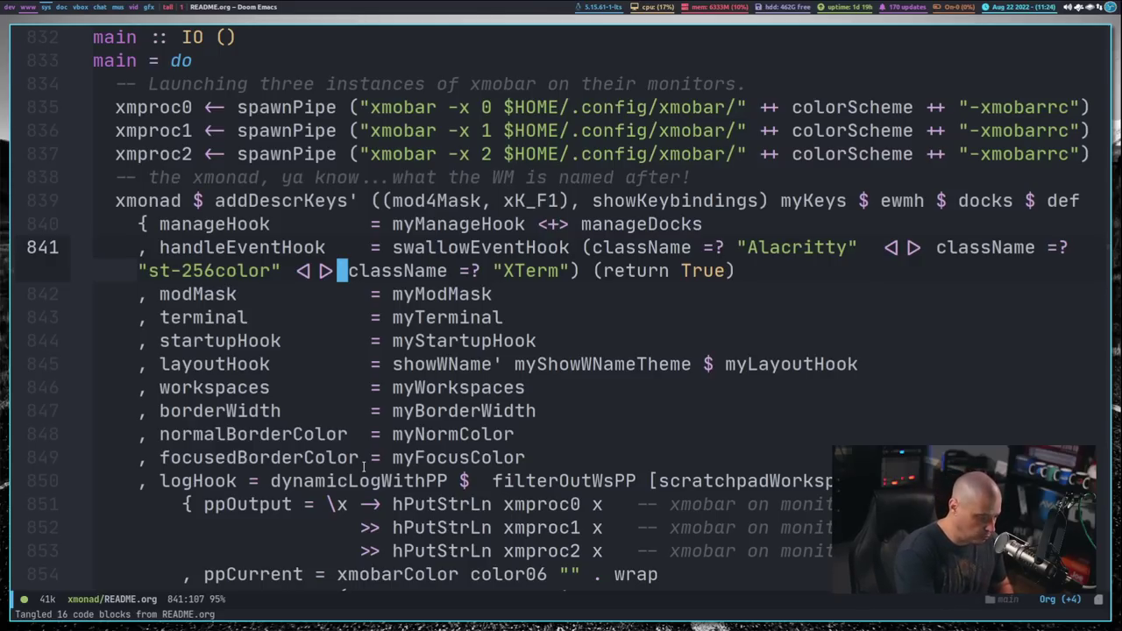
On the sys workspace terminal, launch and close qutebrowser, LibreWolf and Nyxt in turn.
{"action": "key", "text": "super+3"}
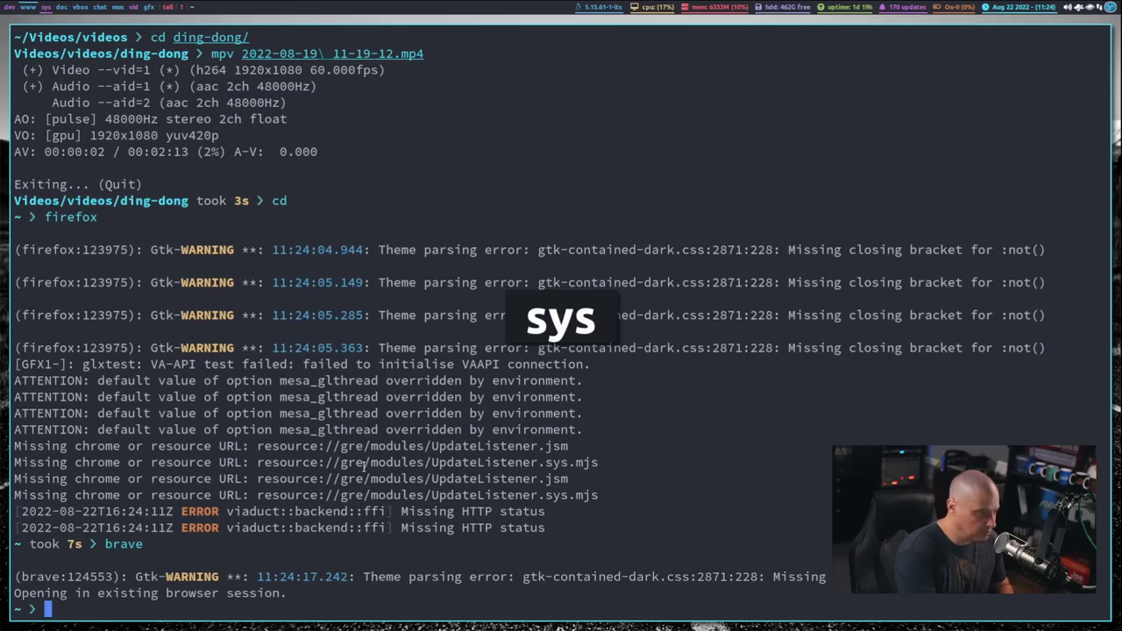
{"action": "type", "text": "qutebrowser"}
{"action": "key", "text": "Return"}
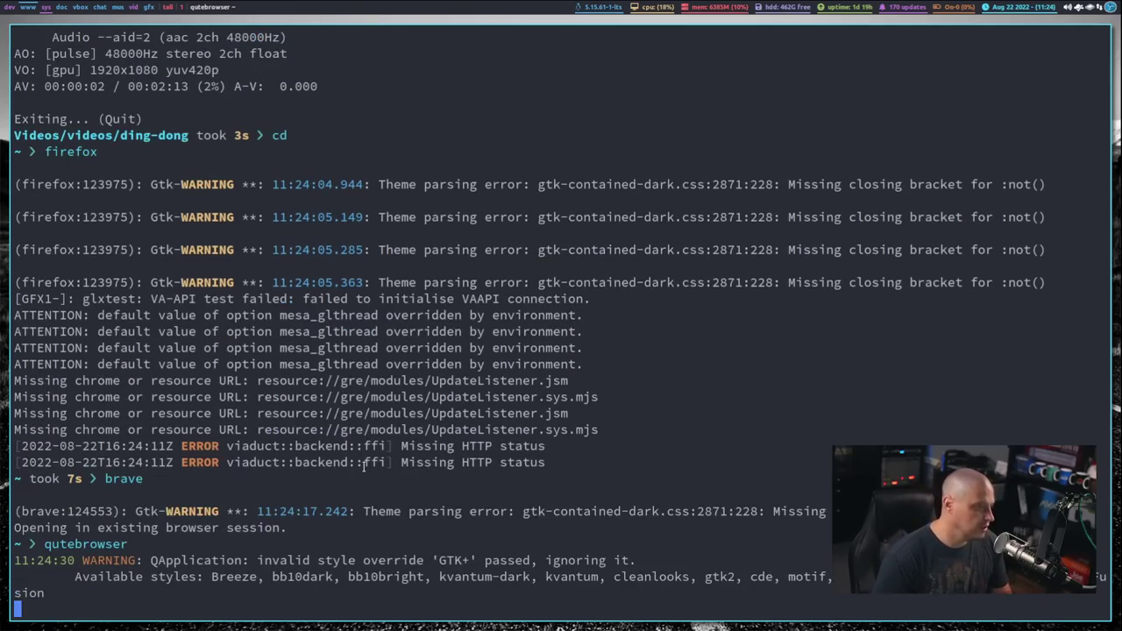
{"action": "key", "text": "super+shift+c"}
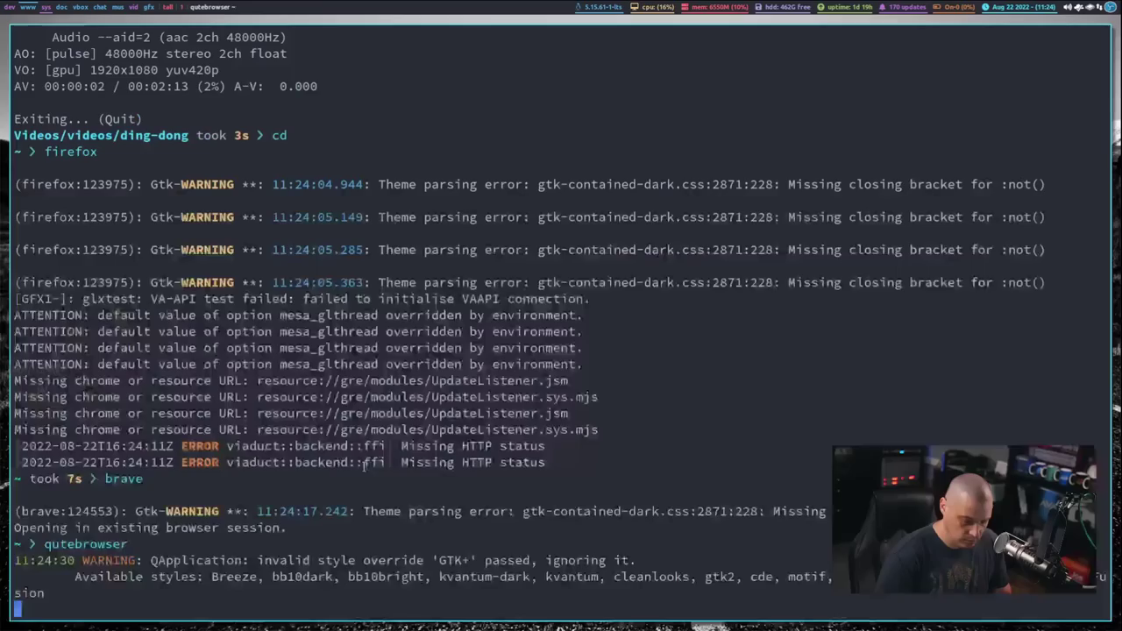
{"action": "type", "text": "librewolf"}
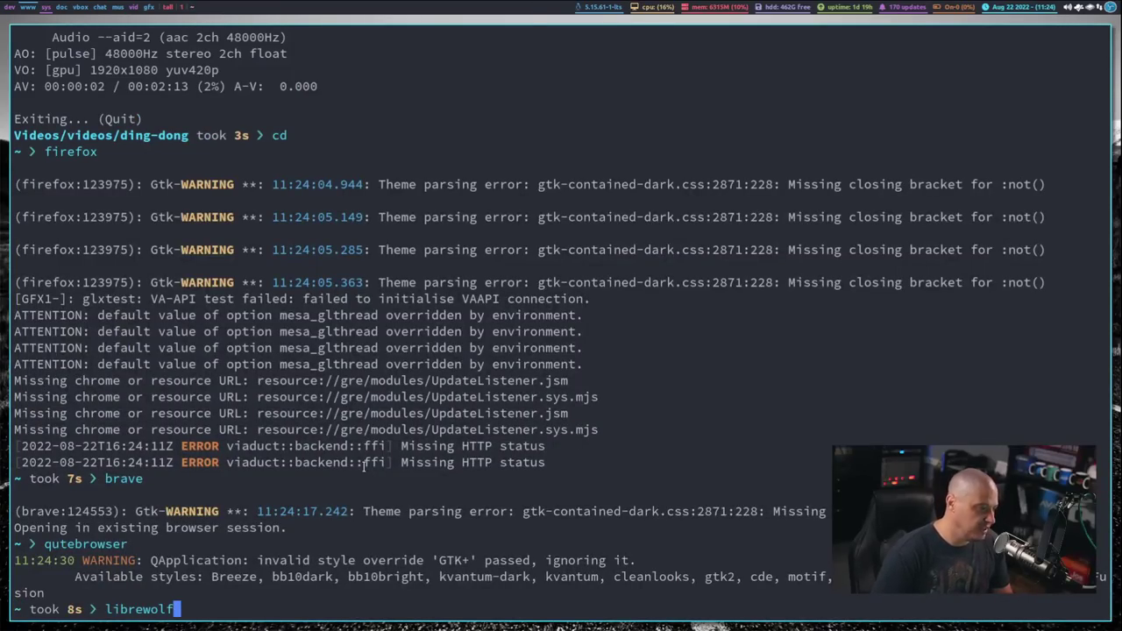
{"action": "key", "text": "Return"}
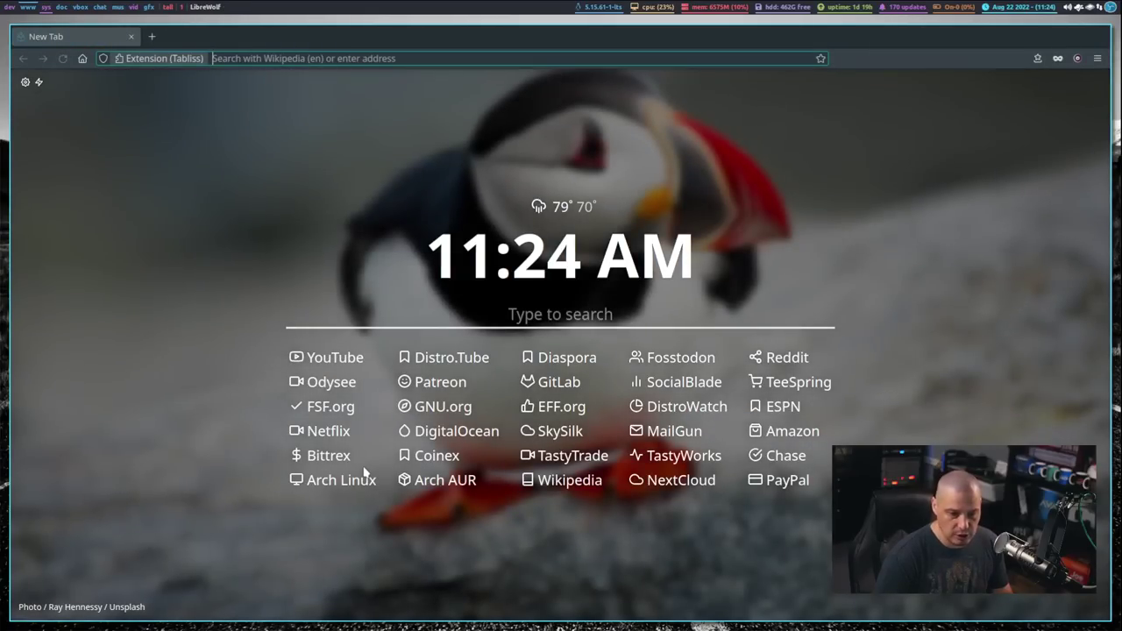
{"action": "key", "text": "super+shift+c"}
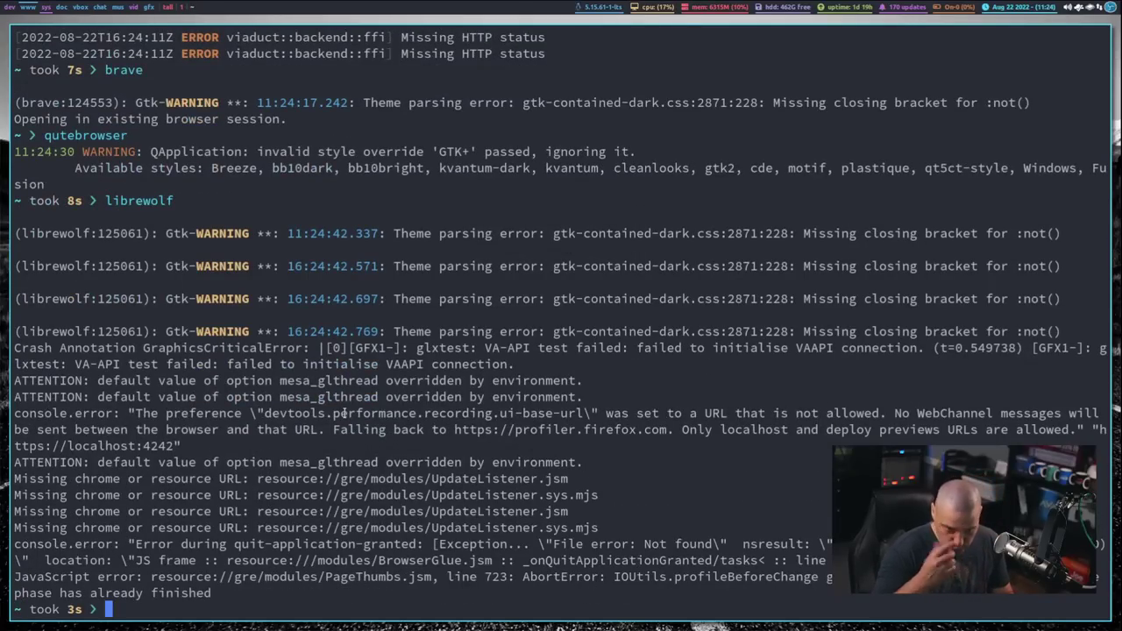
{"action": "type", "text": "nyxt"}
{"action": "key", "text": "Return"}
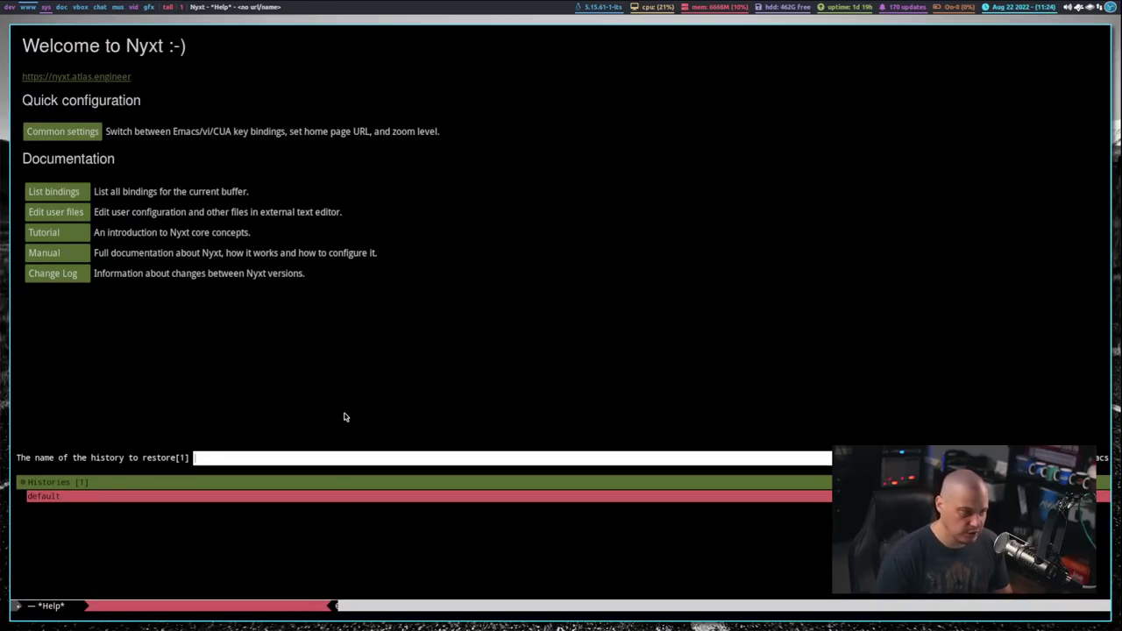
{"action": "key", "text": "ctrl+q"}
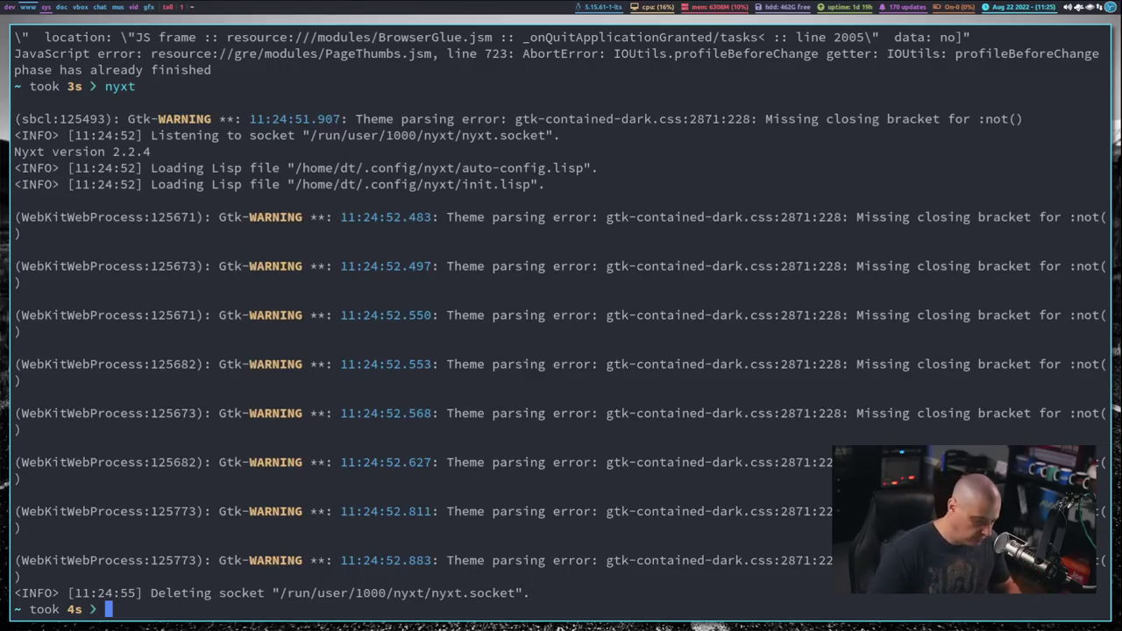
Change into the wallpapers folder.
{"action": "type", "text": "cd w2a"}
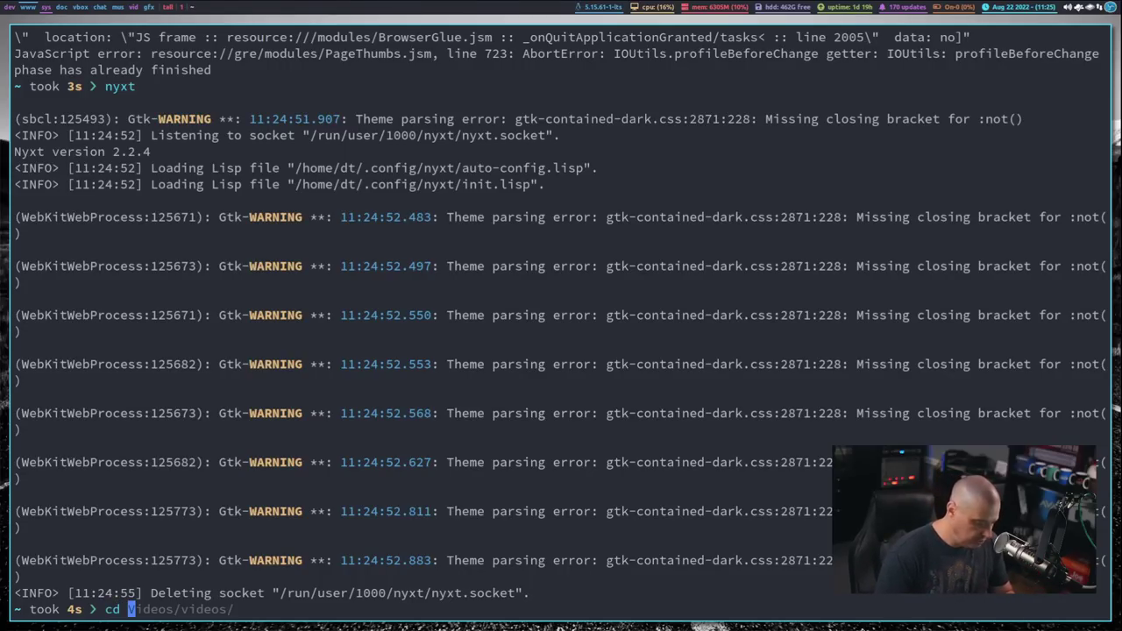
{"action": "key", "text": "BackSpace"}
{"action": "key", "text": "BackSpace"}
{"action": "type", "text": "all"}
{"action": "key", "text": "Tab"}
{"action": "key", "text": "Return"}
View 0010.jpg in sxiv, close it, and return to the www workspace.
{"action": "type", "text": "sxiv"}
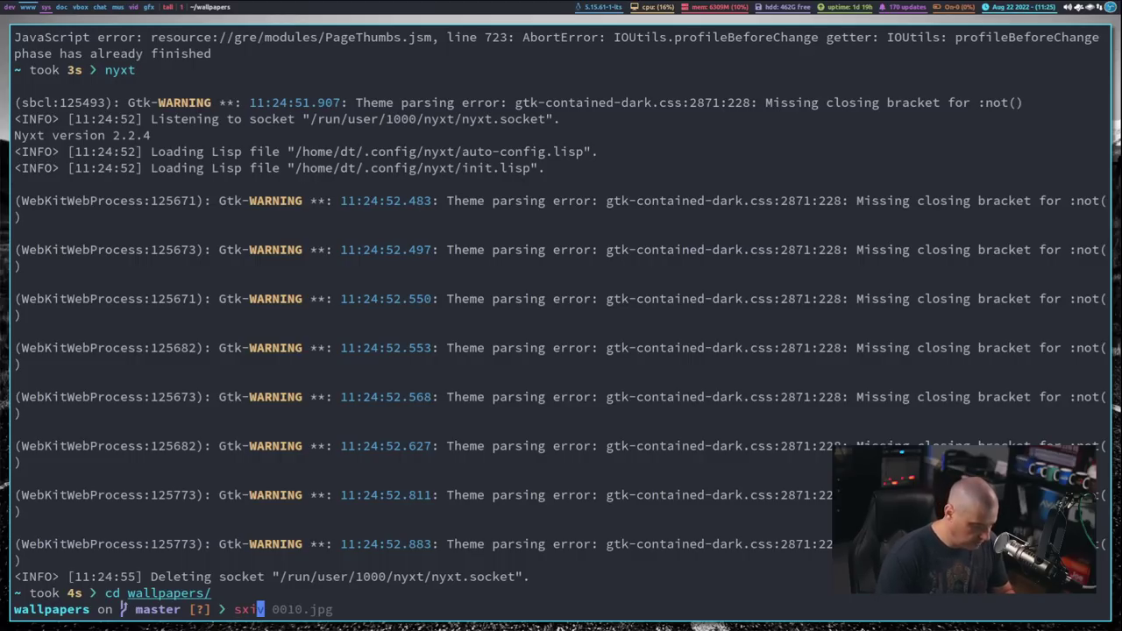
{"action": "key", "text": "Right"}
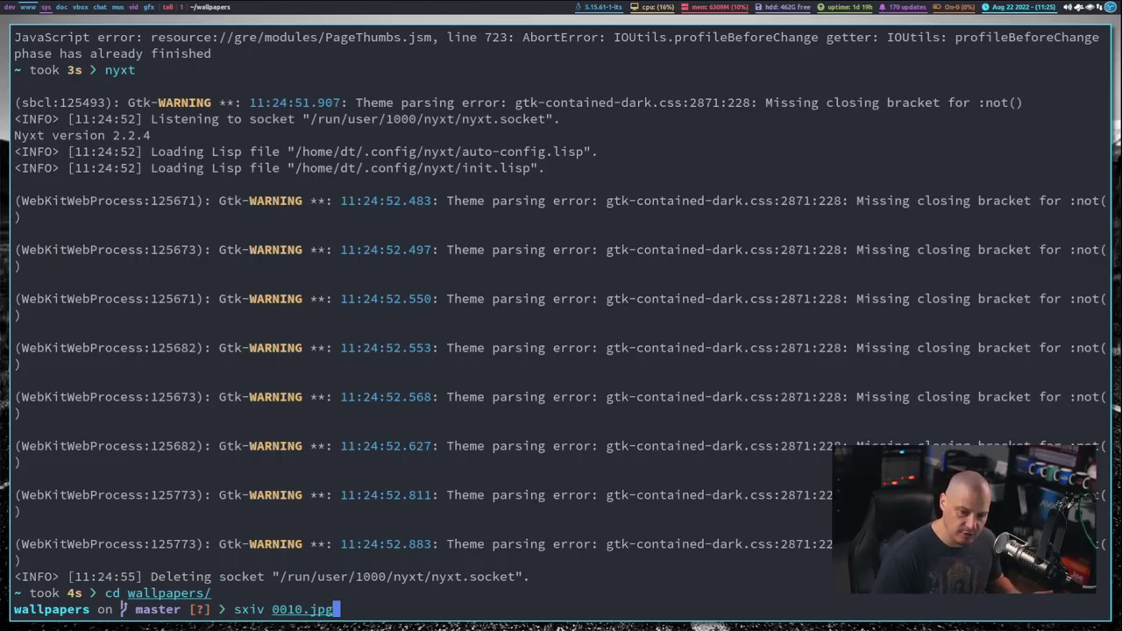
{"action": "key", "text": "Return"}
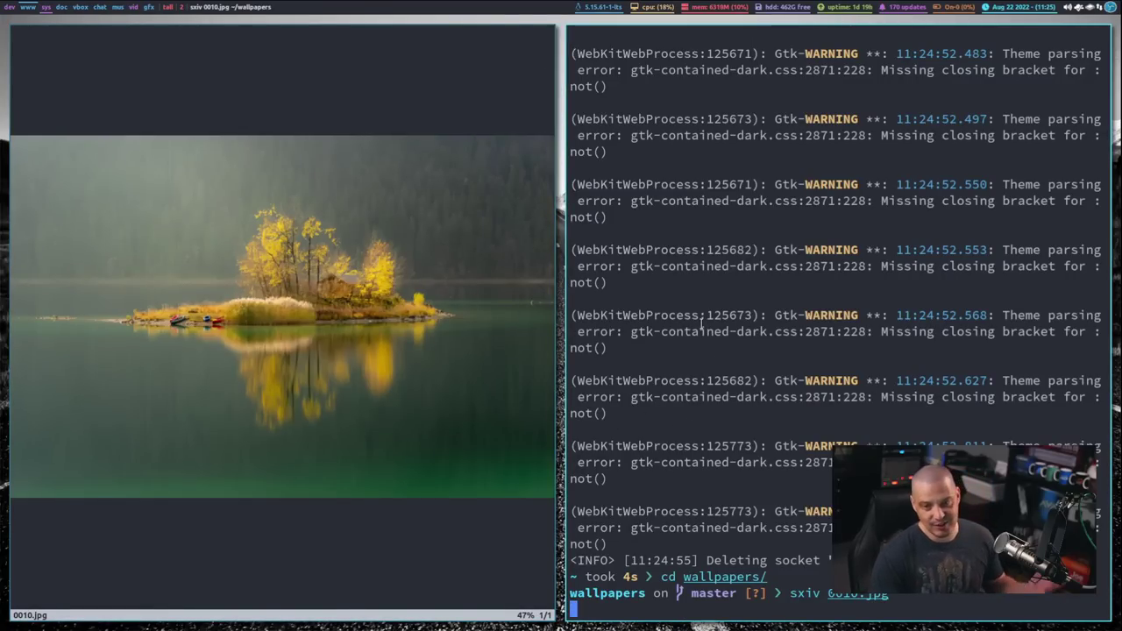
{"action": "key", "text": "q"}
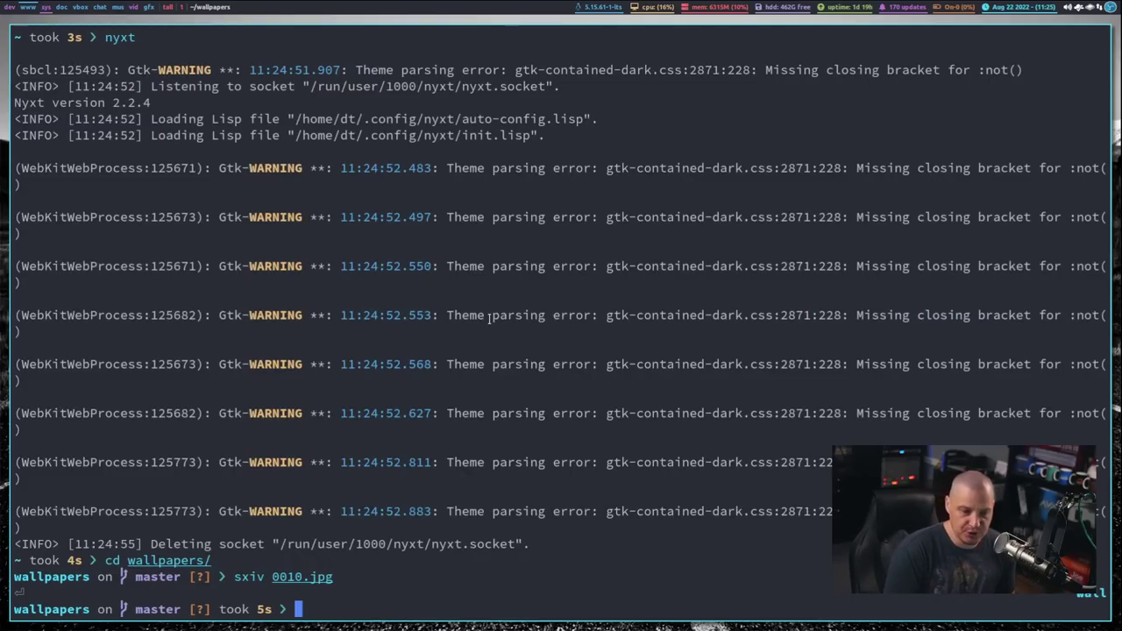
{"action": "key", "text": "super+shift+c"}
Switch to Doom Emacs and jump to the top of README.org, showing its Table of Contents.
{"action": "key", "text": "super+2"}
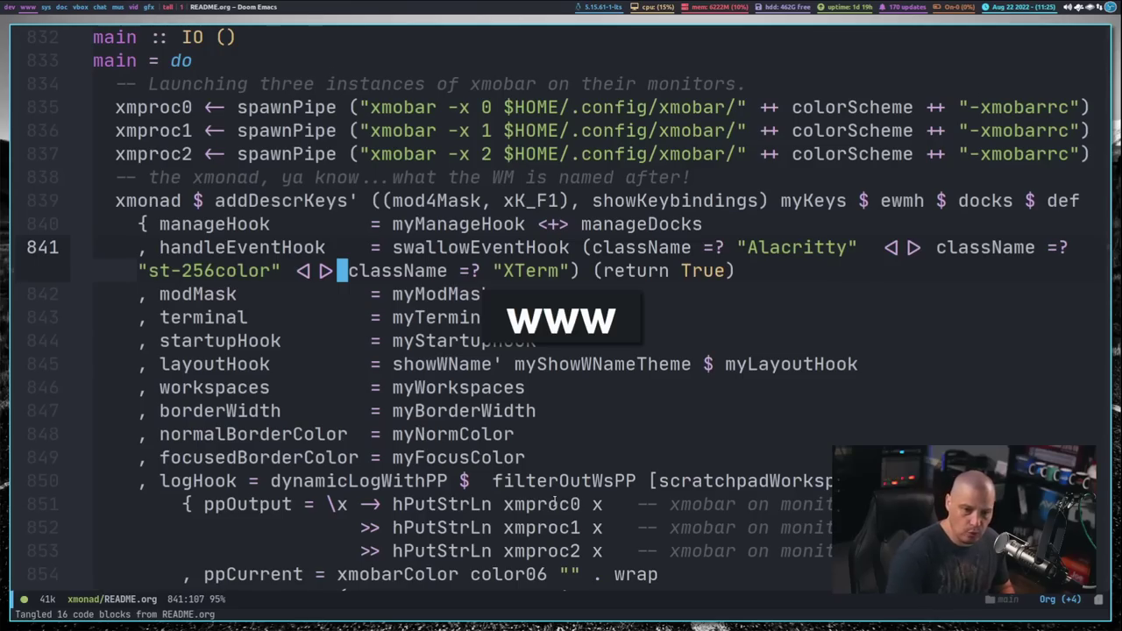
{"action": "key", "text": "g"}
{"action": "key", "text": "g"}
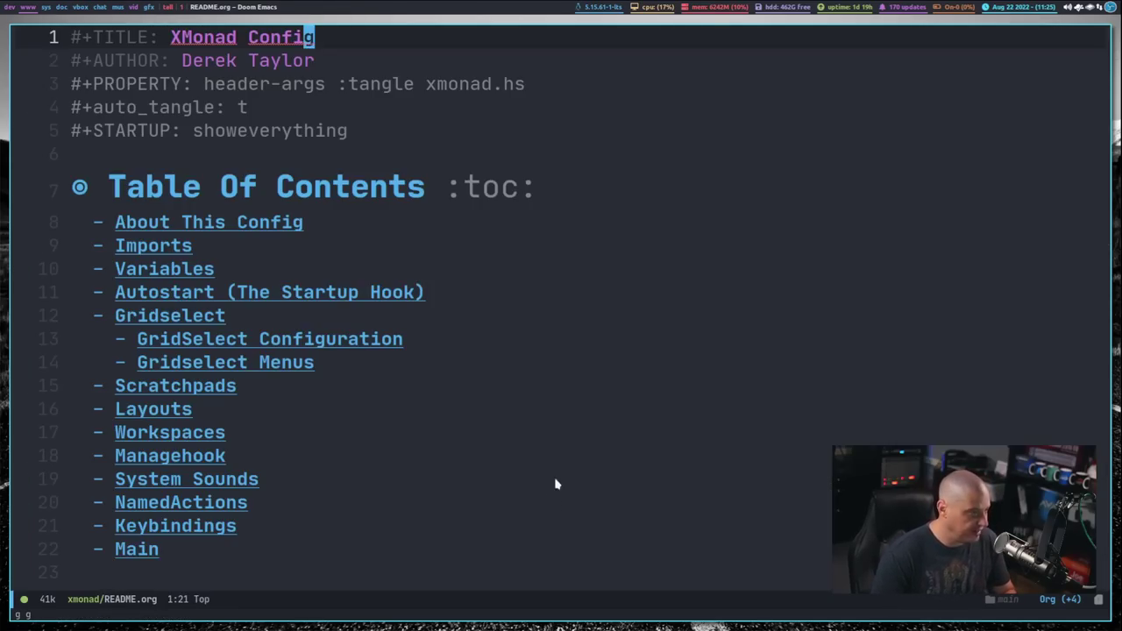